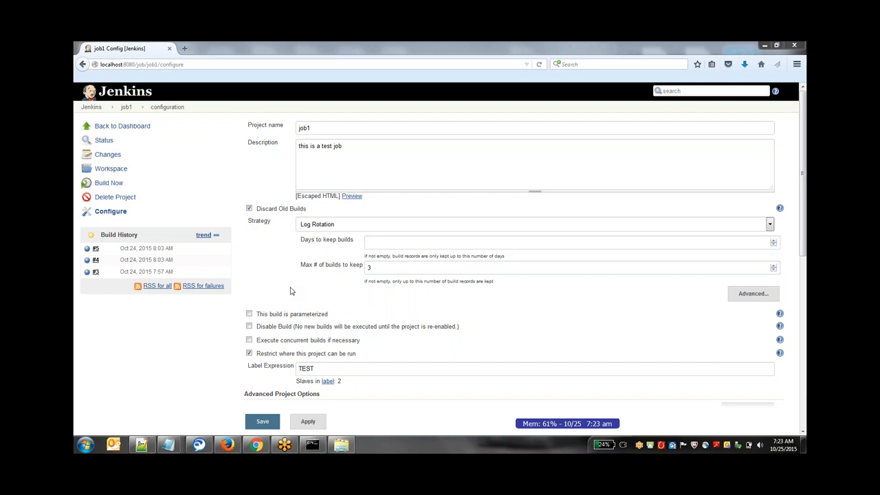
# - Make job1's build parameterized and add a String Parameter
pyautogui.click(249, 314)
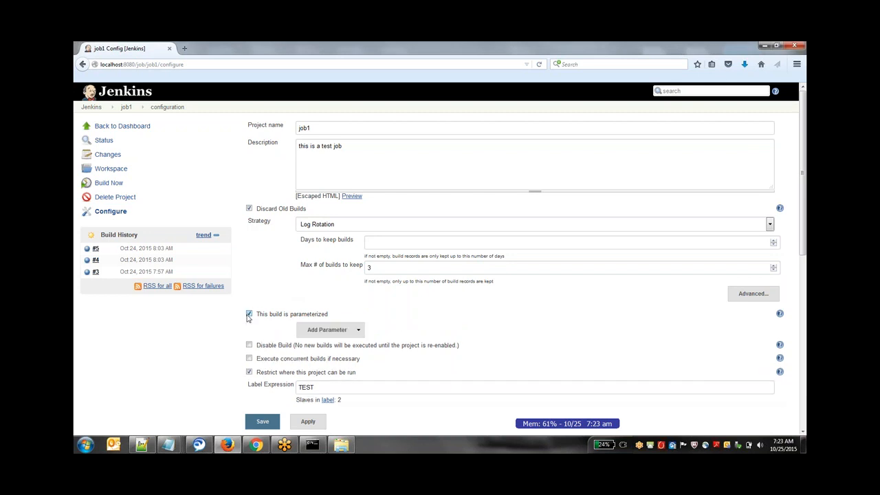
pyautogui.click(359, 331)
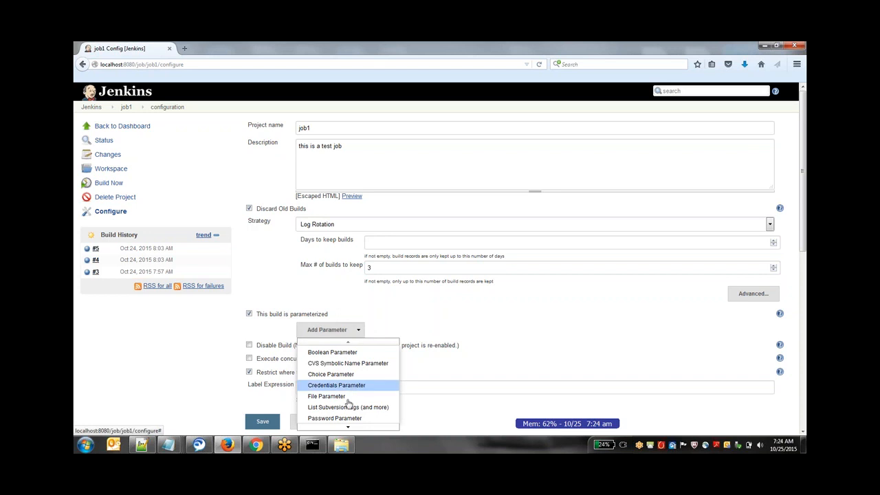
pyautogui.moveTo(348, 429)
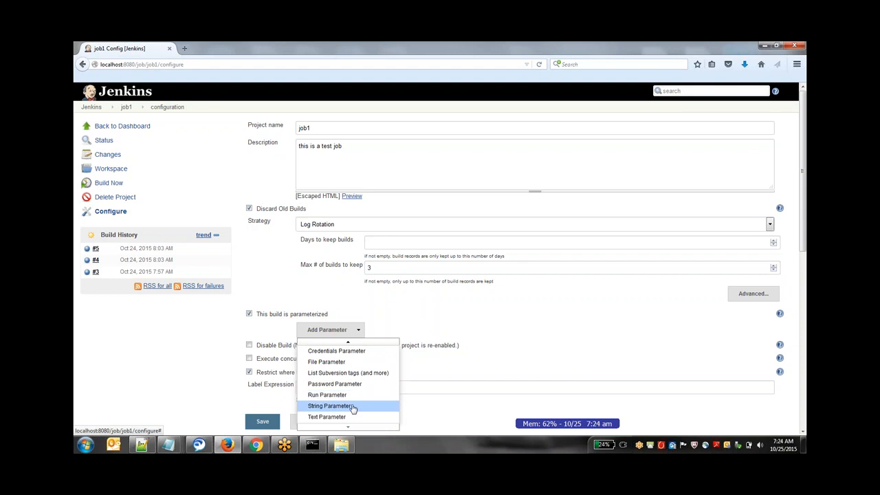
pyautogui.click(352, 406)
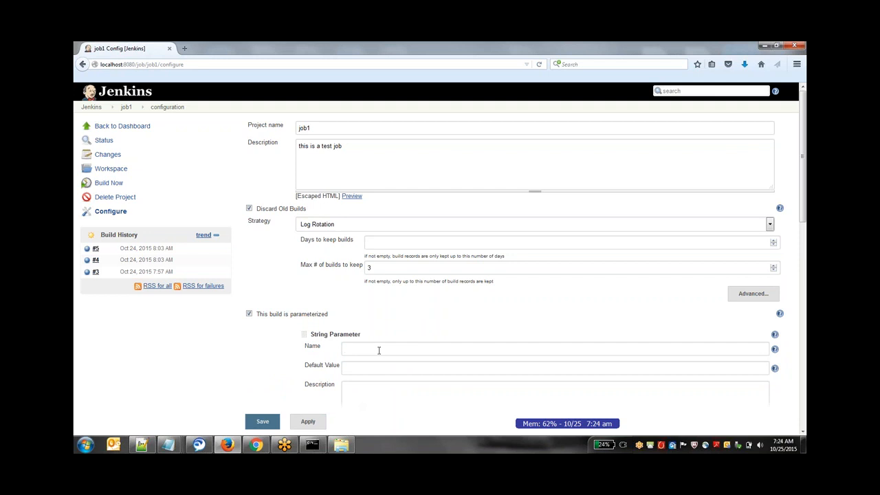
# - Name the string parameter param1, enter a sample first name as its default value, and save job1's configuration
pyautogui.write('p')
pyautogui.write('ara')
pyautogui.write('m1')
pyautogui.write('ada')
pyautogui.write('m')
pyautogui.scroll(-4, 253, 390)
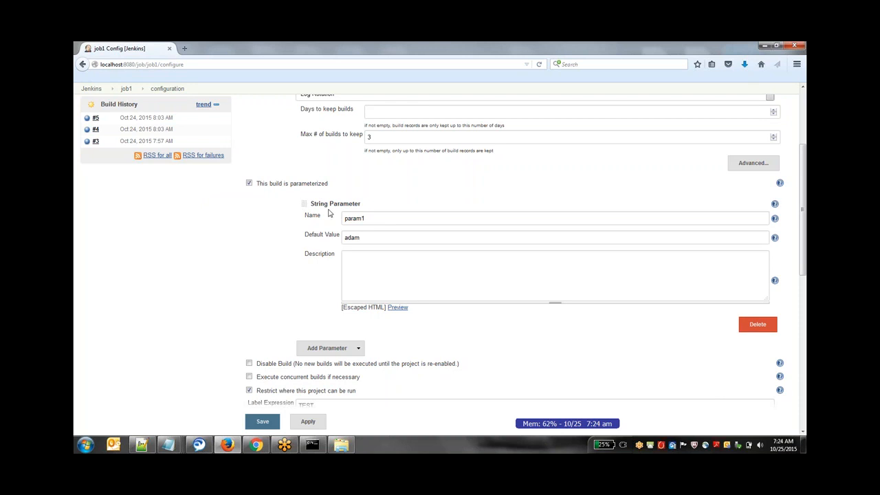
pyautogui.click(308, 422)
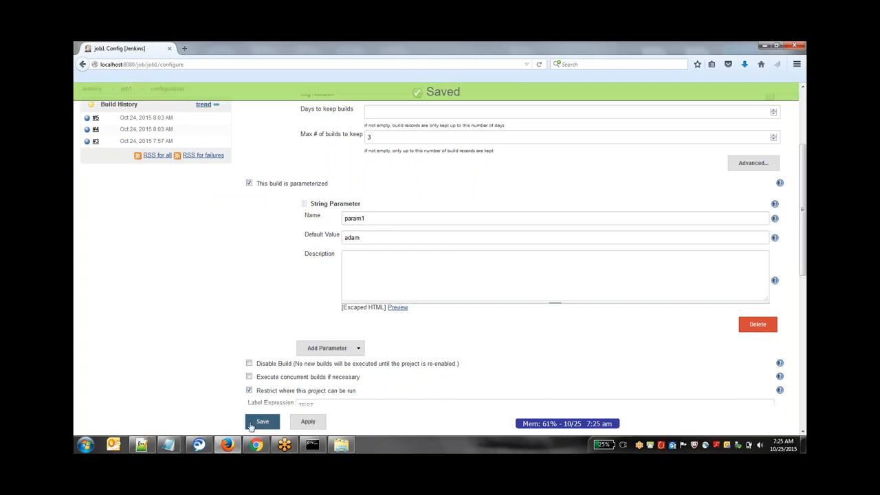
pyautogui.click(262, 422)
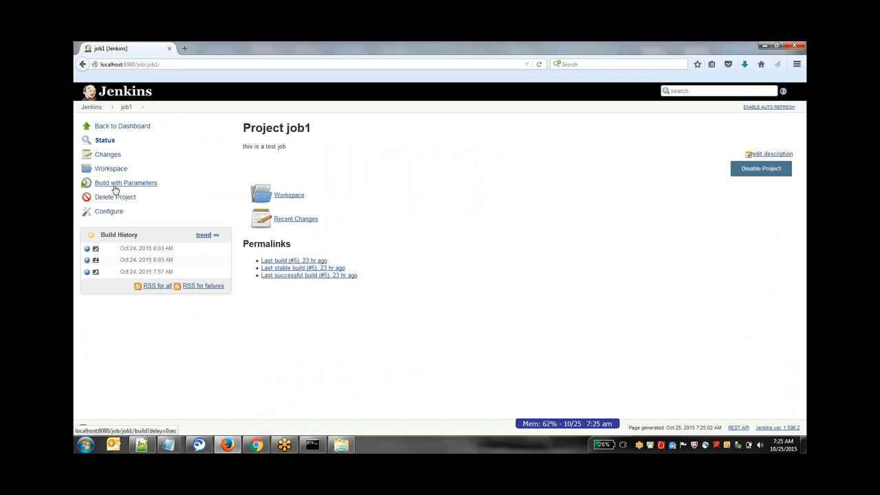
# - Run job1 with param1 set to test and open the new build's console output
pyautogui.click(115, 190)
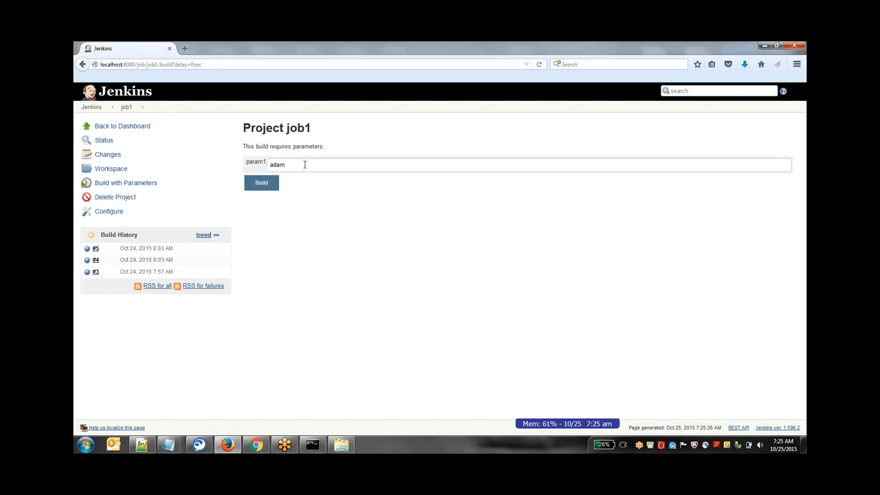
pyautogui.moveTo(310, 165); pyautogui.dragTo(241, 162)
pyautogui.press('BackSpace')
pyautogui.write('test')
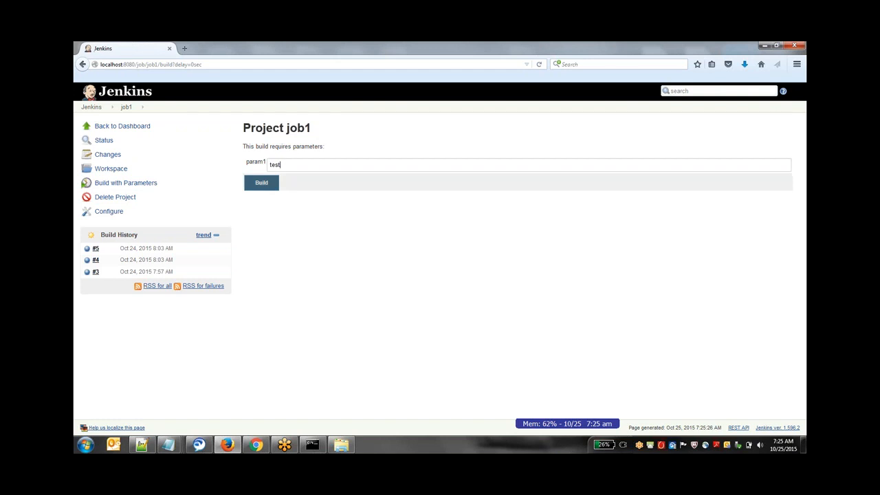
pyautogui.click(272, 184)
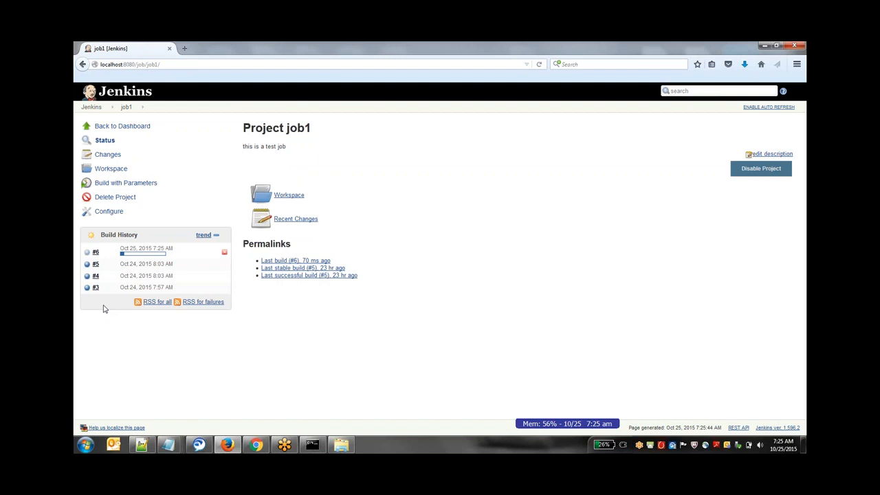
pyautogui.click(87, 250)
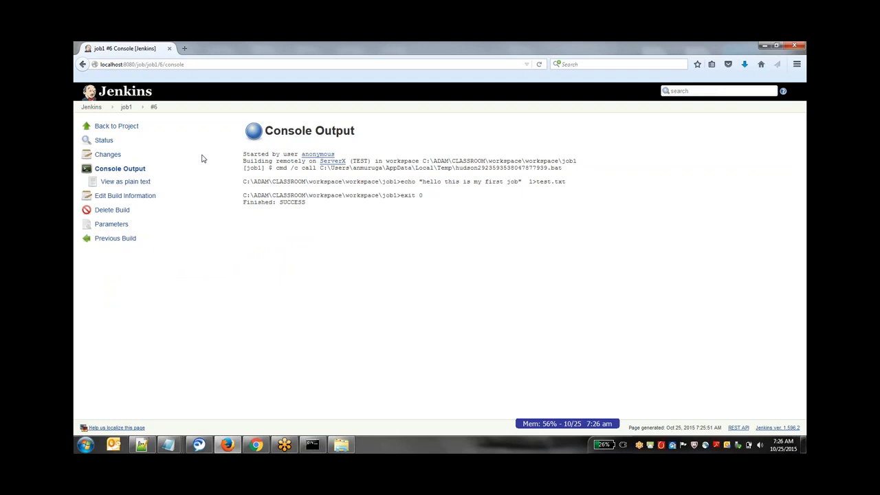
# - Open job1's configuration and go to its Windows batch command
pyautogui.click(137, 108)
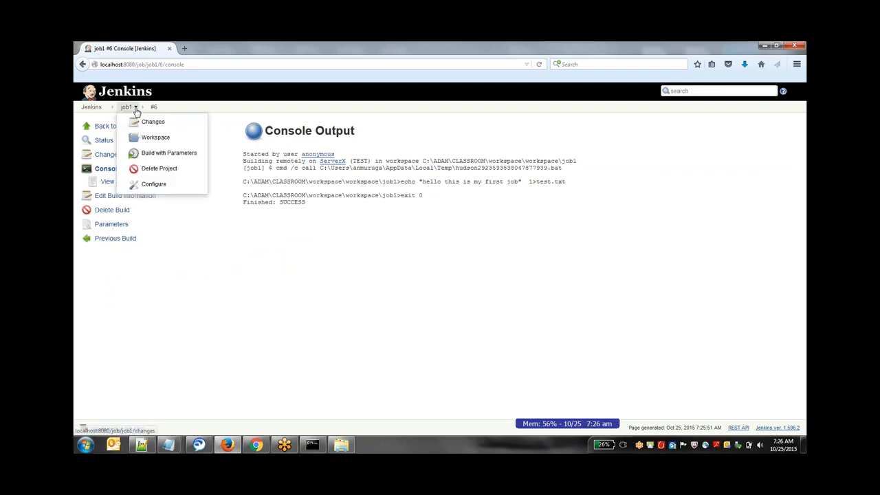
pyautogui.click(165, 185)
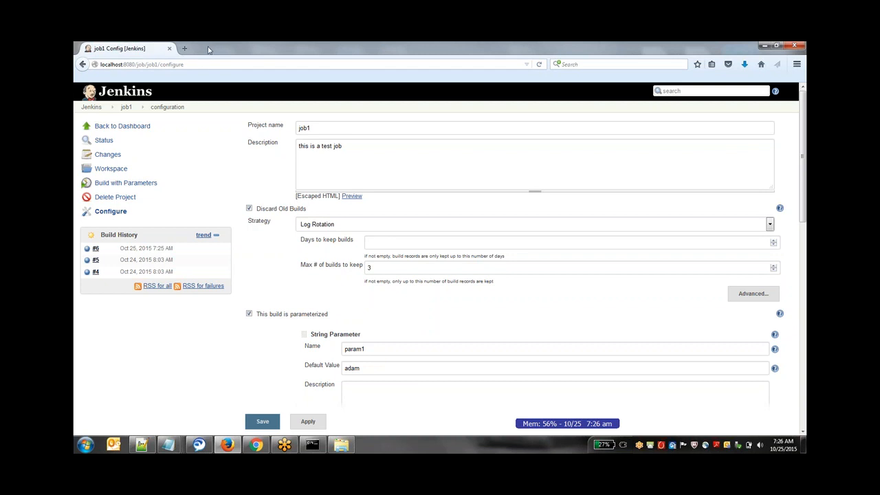
pyautogui.scroll(-10, 440, 261)
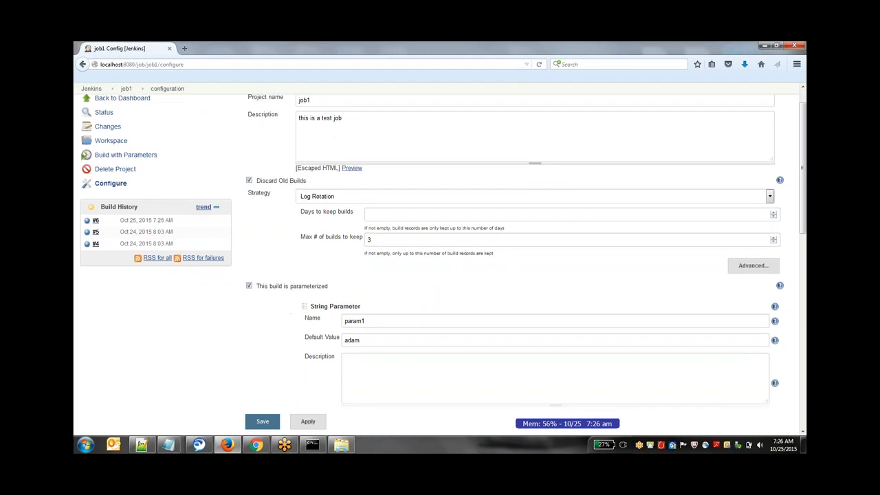
pyautogui.scroll(2, 440, 261)
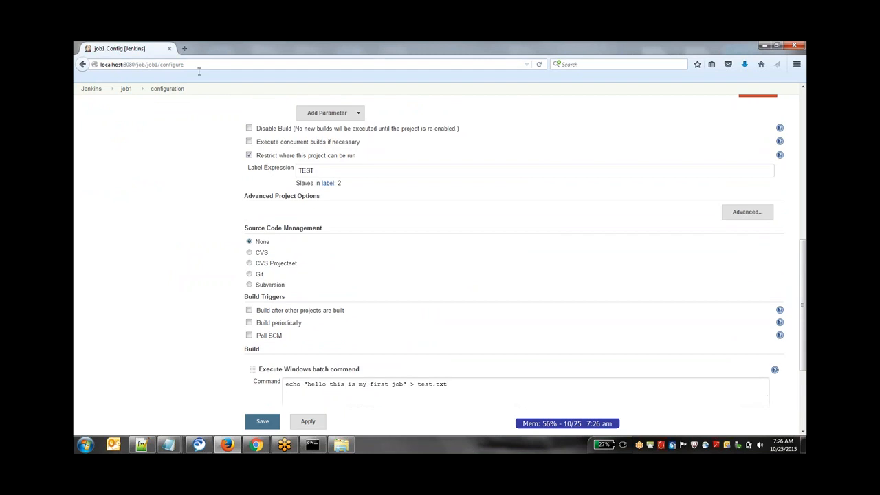
# - Switch to a new Windows Command Prompt by running cmd
pyautogui.click(313, 445)
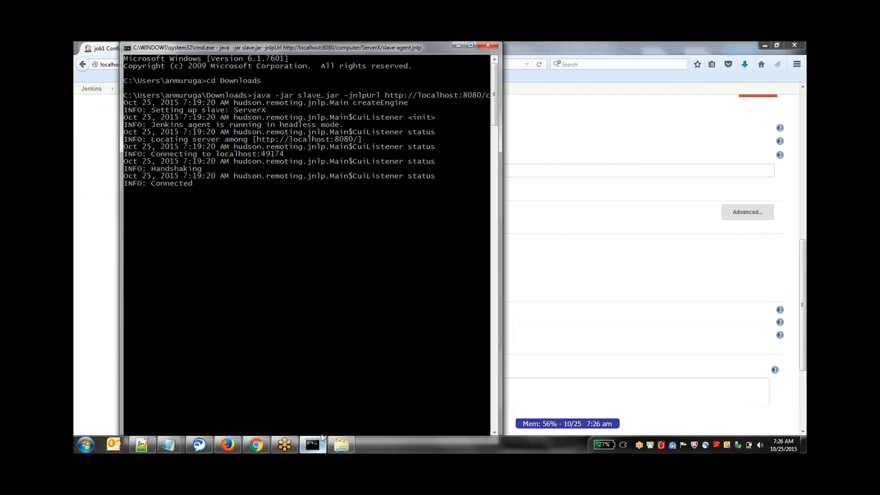
pyautogui.click(313, 445)
pyautogui.press('super+r')
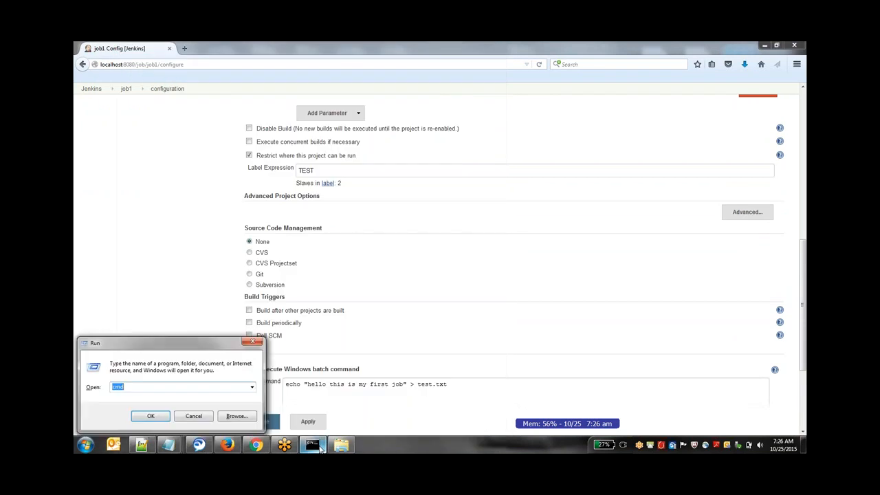
pyautogui.write('cmd')
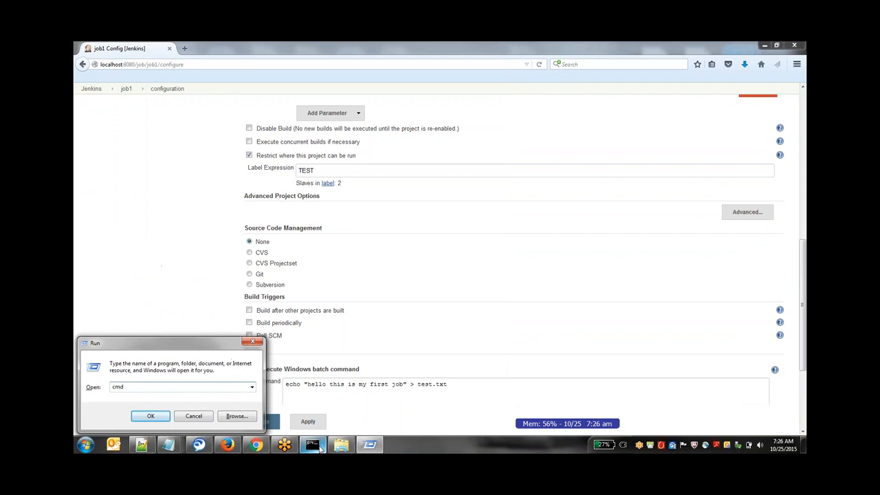
pyautogui.press('Return')
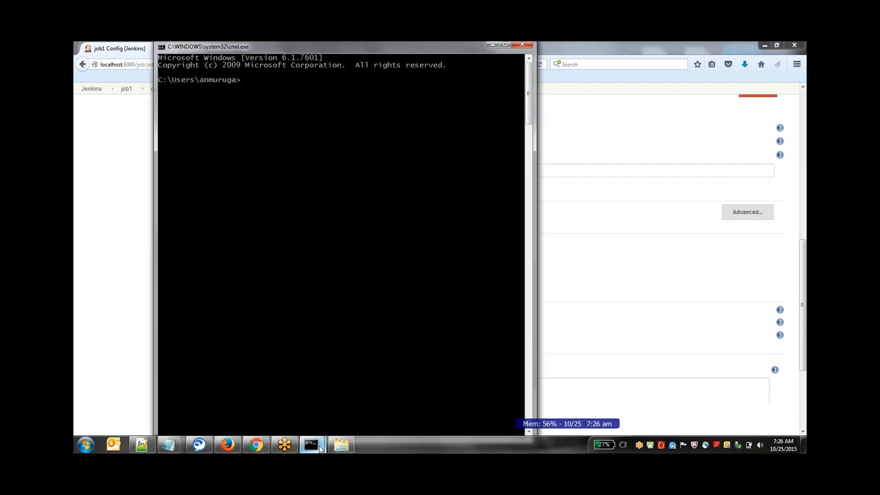
# - Print the PATH environment variable in the Command Prompt with echo %PATH%
pyautogui.write('echo %PATH%')
pyautogui.press('Return')
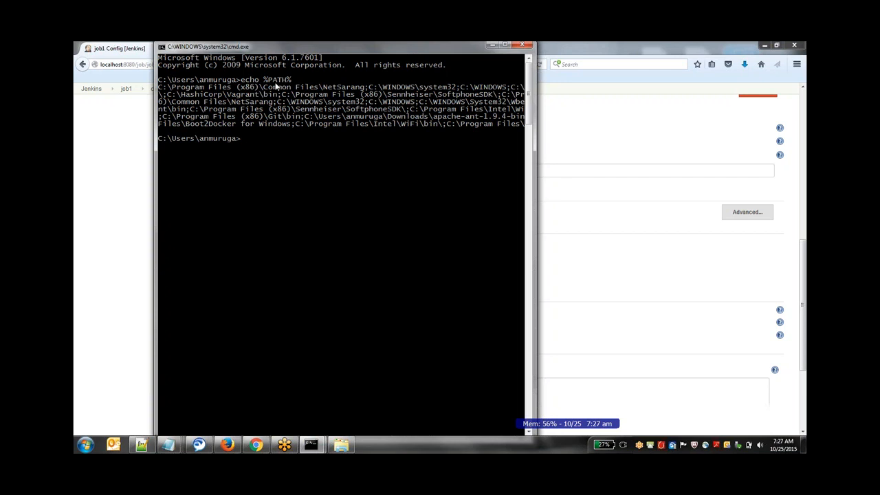
# - Run the echo command again with the Unix-style variable syntax, echo $PATH
pyautogui.press('Up')
pyautogui.press('BackSpace')
pyautogui.press('Left')
pyautogui.press('Left')
pyautogui.press('Left')
pyautogui.press('Left')
pyautogui.press('BackSpace')
pyautogui.write('$')
pyautogui.press('Return')
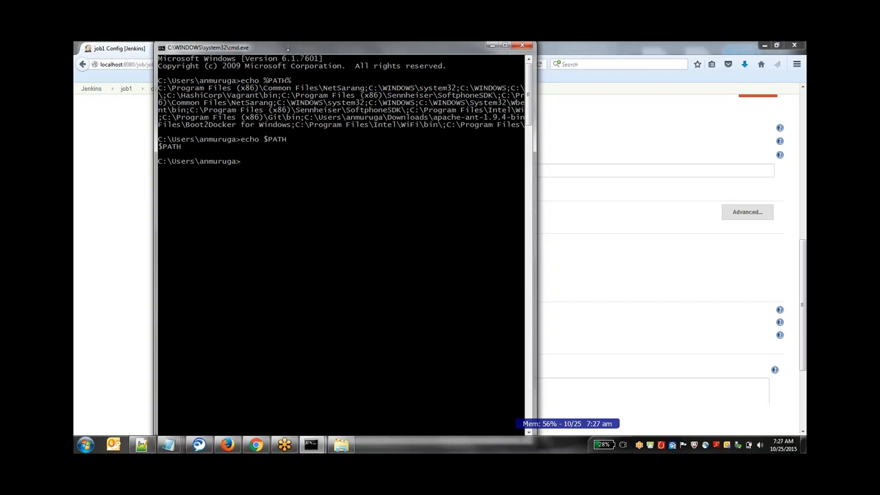
# - Back in Jenkins, replace job1's Windows batch command with echo "our first parameter is : %param1%" and save the configuration
pyautogui.click(576, 150)
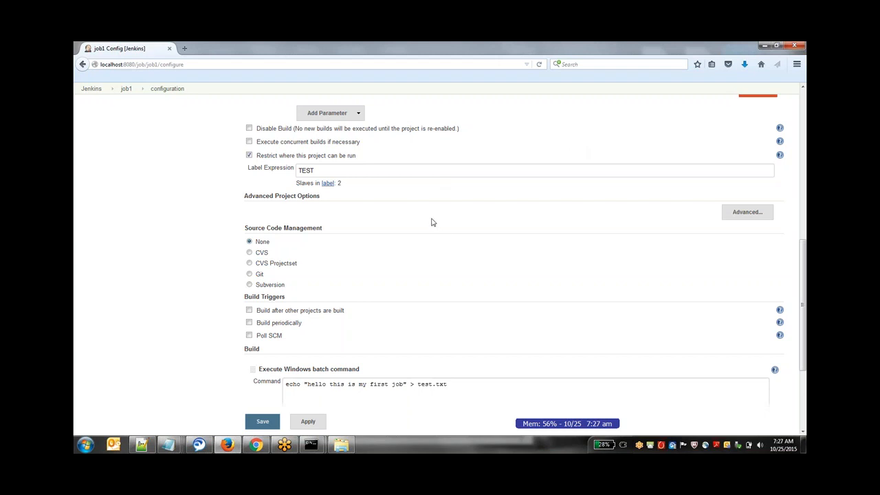
pyautogui.scroll(10, 437, 233)
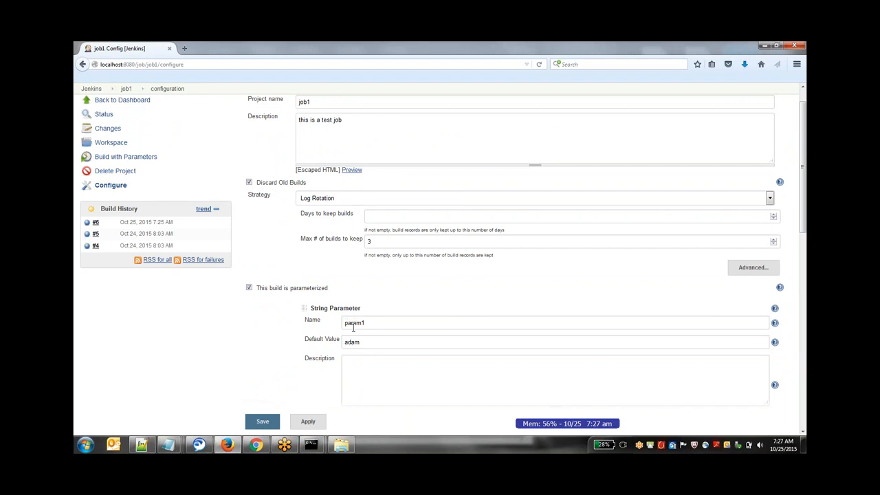
pyautogui.scroll(-6, 354, 335)
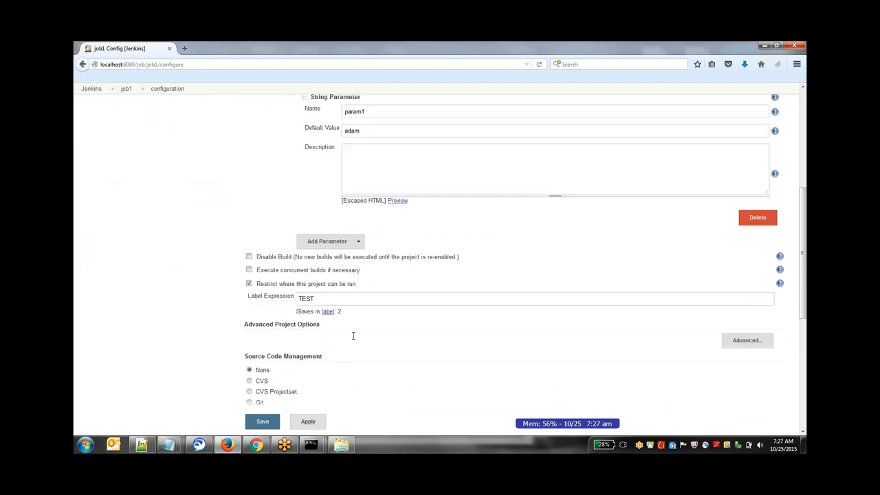
pyautogui.moveTo(455, 358); pyautogui.dragTo(267, 367)
pyautogui.write('ec')
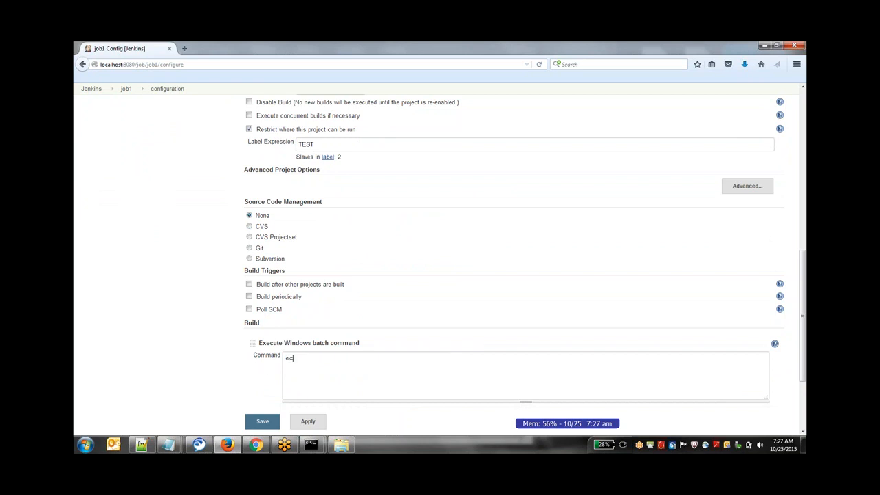
pyautogui.write('ho "our first parameter is : %param1%"')
pyautogui.click(306, 422)
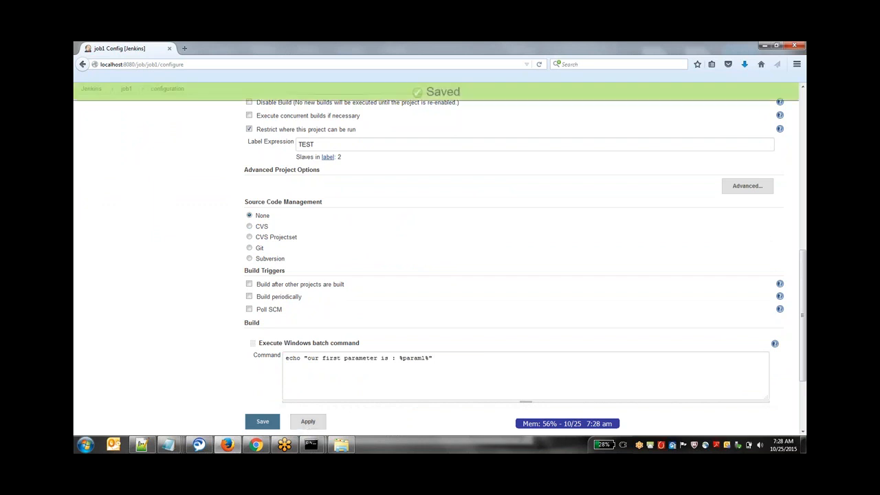
pyautogui.click(273, 424)
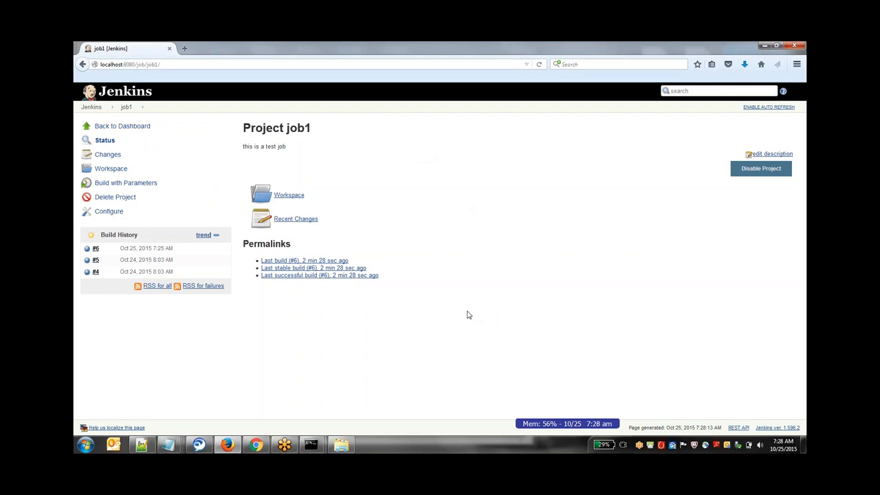
# - Run job1 with param1 set to testing
pyautogui.click(144, 185)
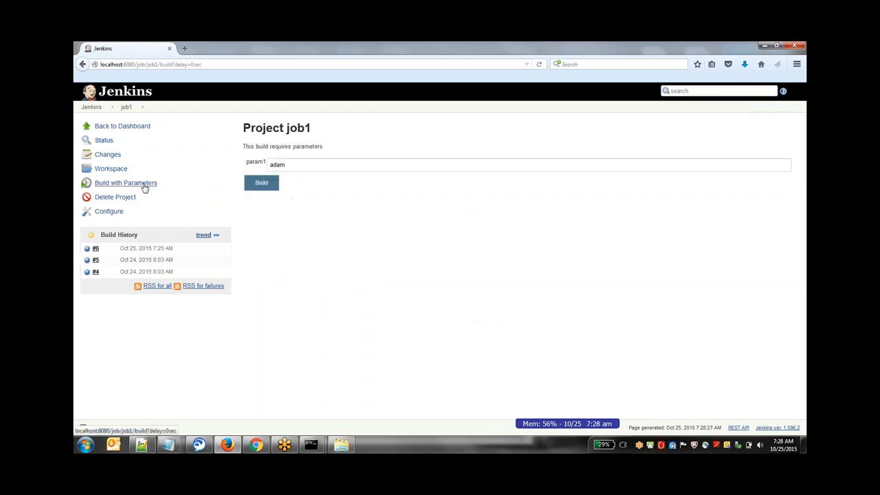
pyautogui.moveTo(322, 163); pyautogui.dragTo(232, 158)
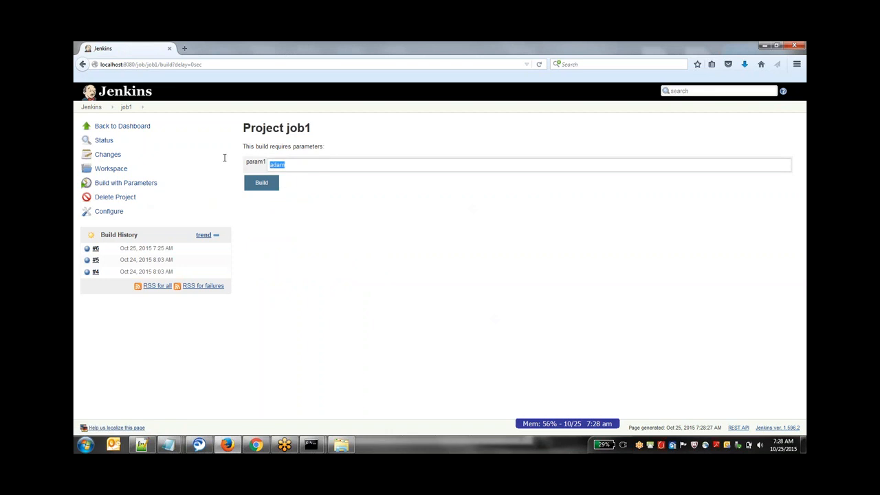
pyautogui.write('testung')
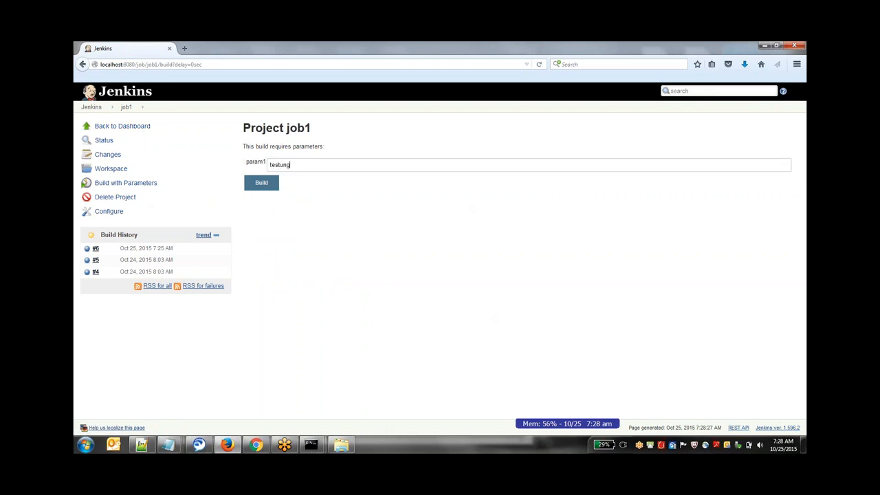
pyautogui.press('BackSpace')
pyautogui.press('BackSpace')
pyautogui.press('BackSpace')
pyautogui.write('ing')
pyautogui.press('Tab')
pyautogui.press('Return')
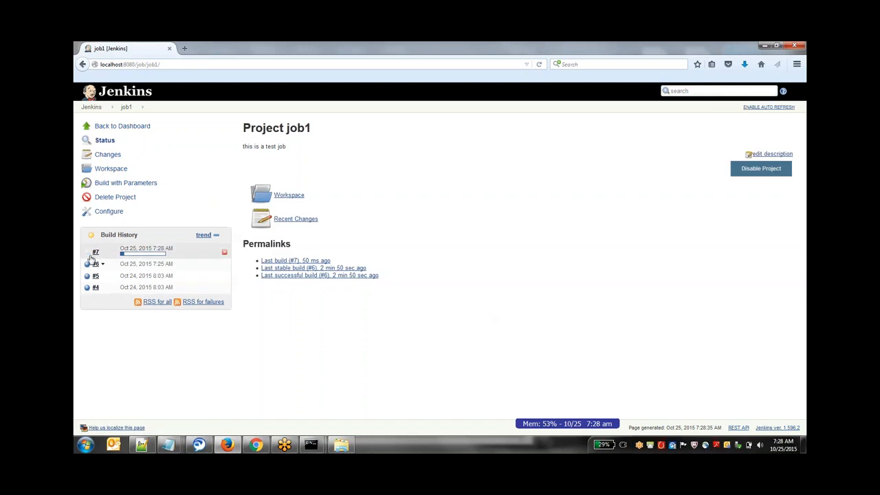
# - Open build #7's console output and examine the parameter value in the echo command
pyautogui.click(90, 256)
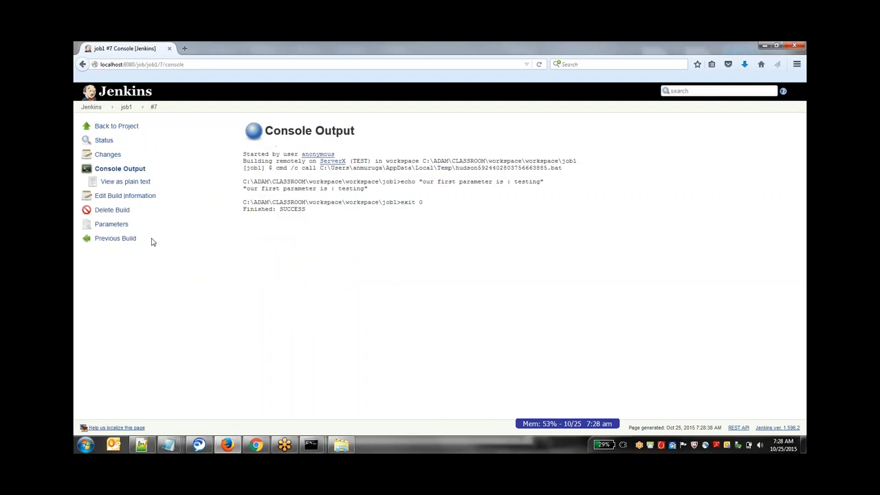
pyautogui.moveTo(515, 182); pyautogui.dragTo(539, 183)
pyautogui.click(536, 183)
# - Reopen job1's configuration and add a choice parameter named components
pyautogui.moveTo(138, 114)
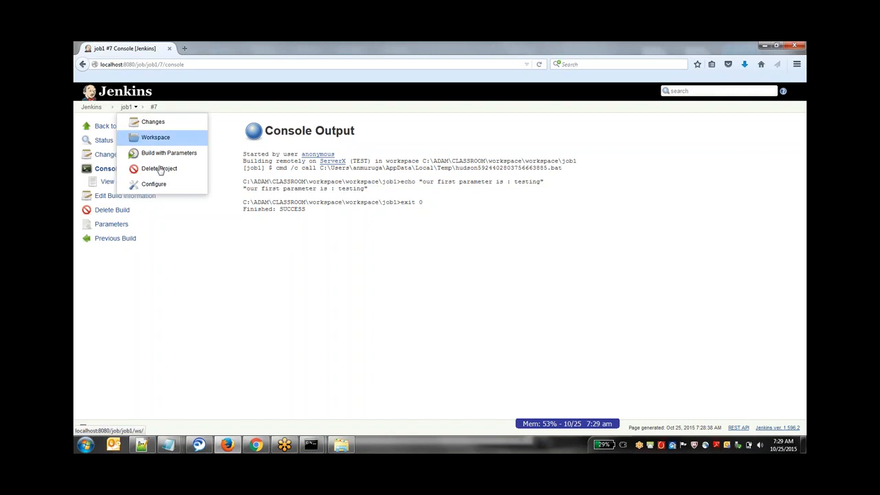
pyautogui.click(144, 183)
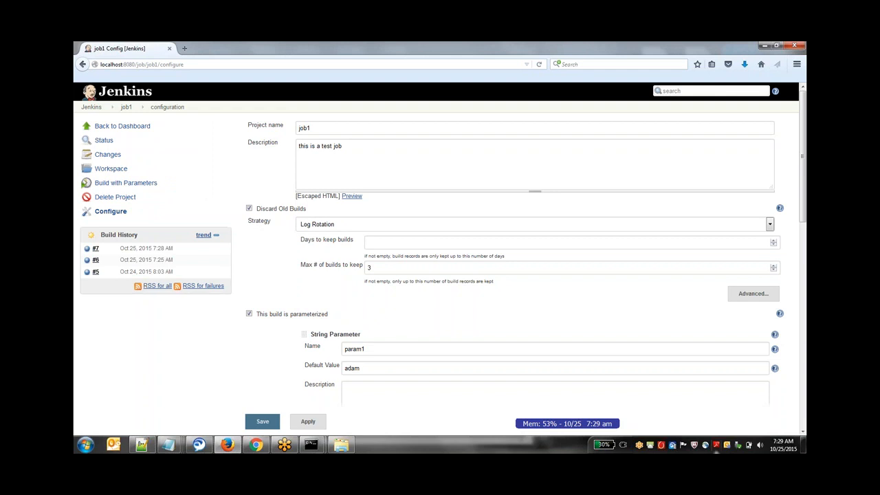
pyautogui.scroll(-5, 802, 432)
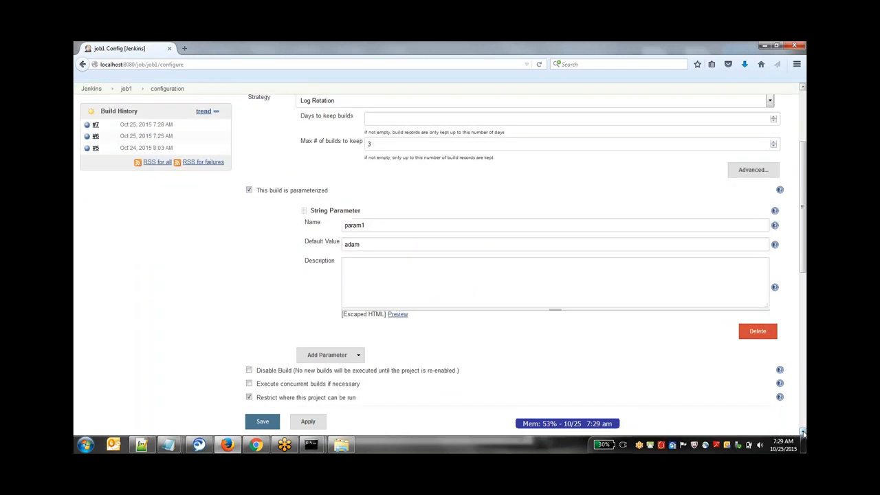
pyautogui.click(359, 323)
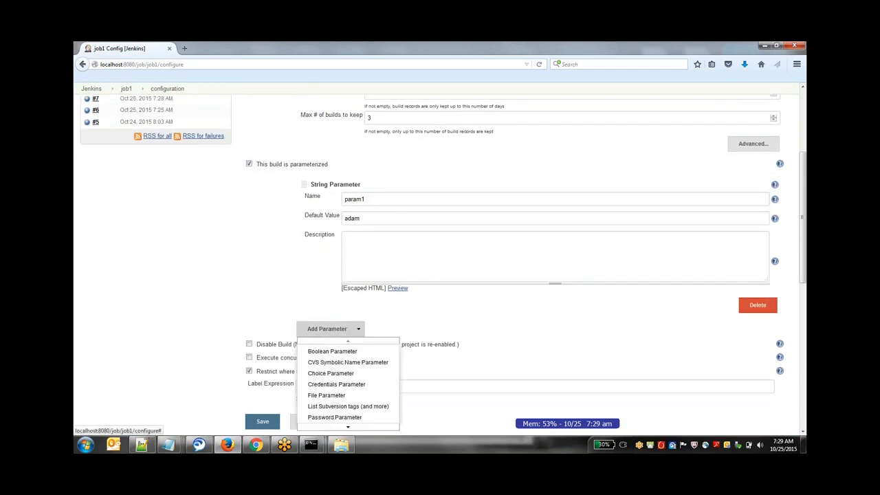
pyautogui.click(348, 373)
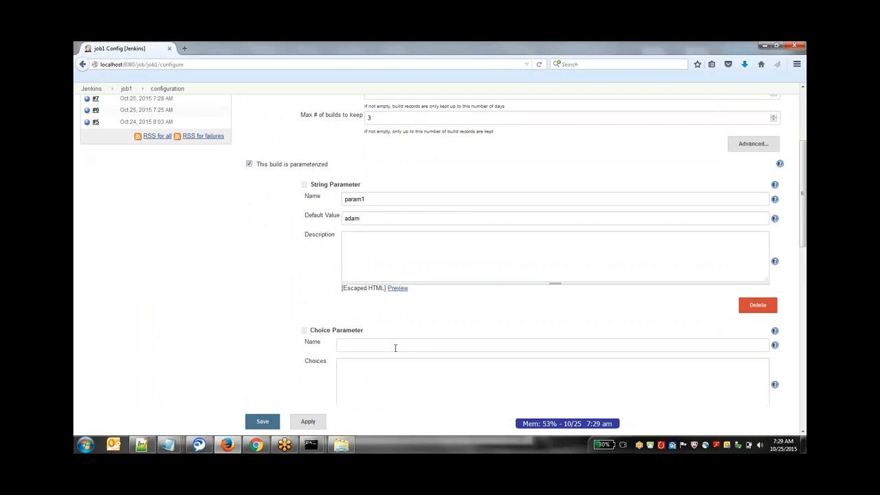
pyautogui.click(395, 348)
pyautogui.write('components')
# - List component1, component2, component3 and component4 on separate lines as the choices of the components parameter
pyautogui.click(393, 379)
pyautogui.write('component1 component')
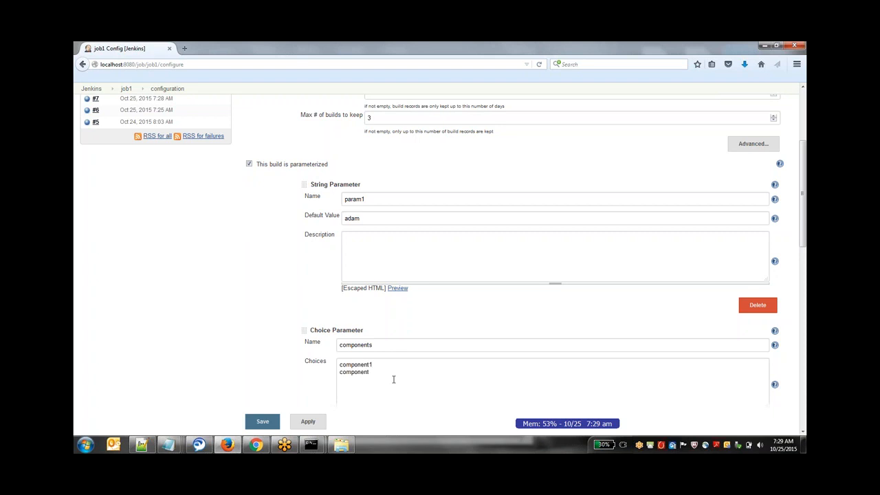
pyautogui.write('2')
pyautogui.press('Return')
pyautogui.write('compo')
pyautogui.write('nent3 ')
pyautogui.write('componen')
pyautogui.write('t')
pyautogui.write('4')
# - Add the line echo "our second parameter is : %components%" to the Windows batch command and save job1's configuration
pyautogui.scroll(-10, 208, 371)
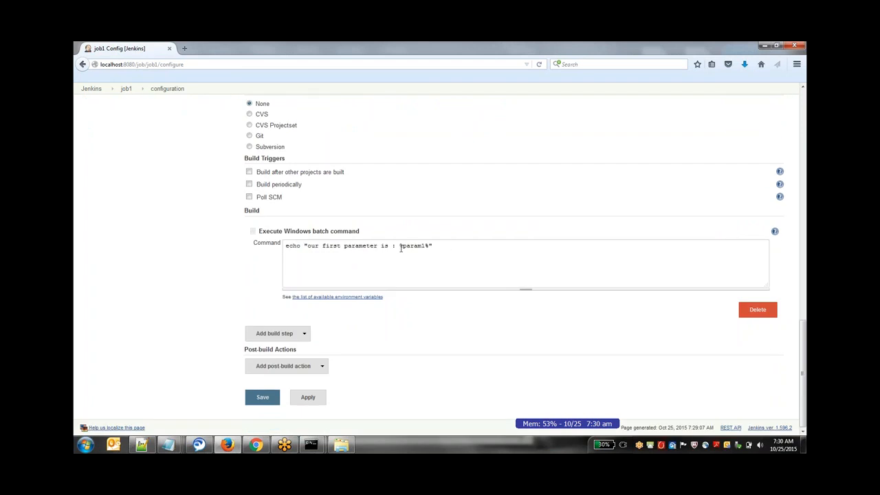
pyautogui.moveTo(400, 248); pyautogui.dragTo(250, 255)
pyautogui.hotkey('ctrl', 'c')
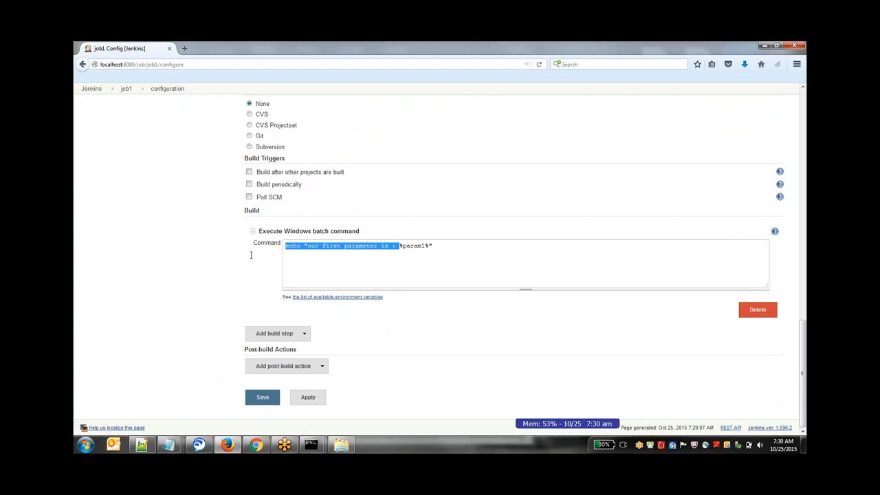
pyautogui.click(306, 259)
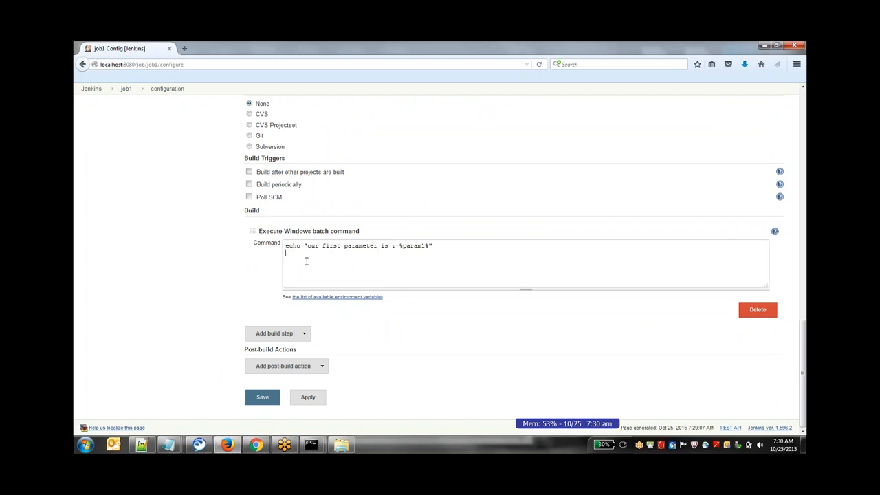
pyautogui.hotkey('ctrl', 'v')
pyautogui.doubleClick(325, 252)
pyautogui.press('BackSpace')
pyautogui.write('second parameter is : %components%"')
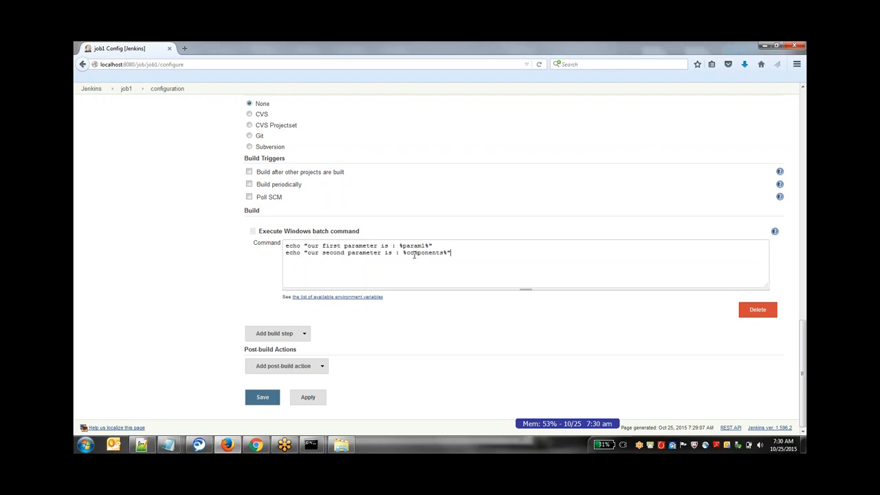
pyautogui.click(308, 397)
pyautogui.click(271, 403)
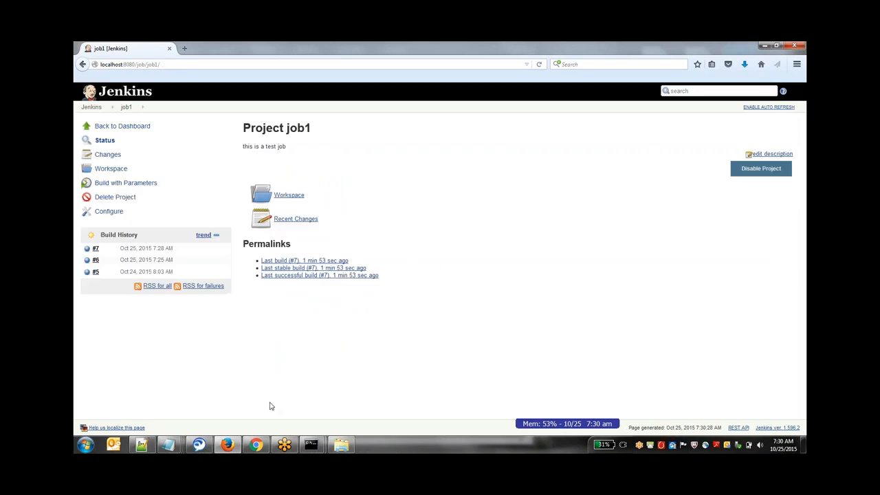
# - Run job1 with the default param1 value and components set to component1
pyautogui.click(125, 185)
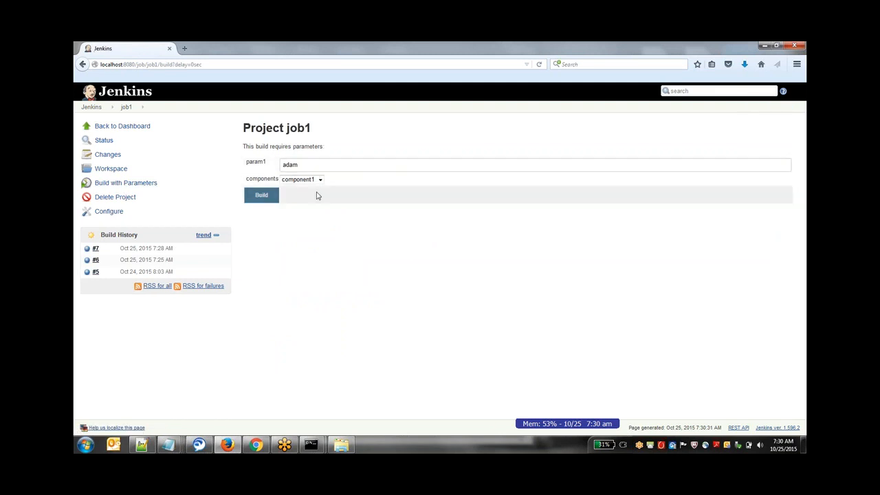
pyautogui.click(319, 180)
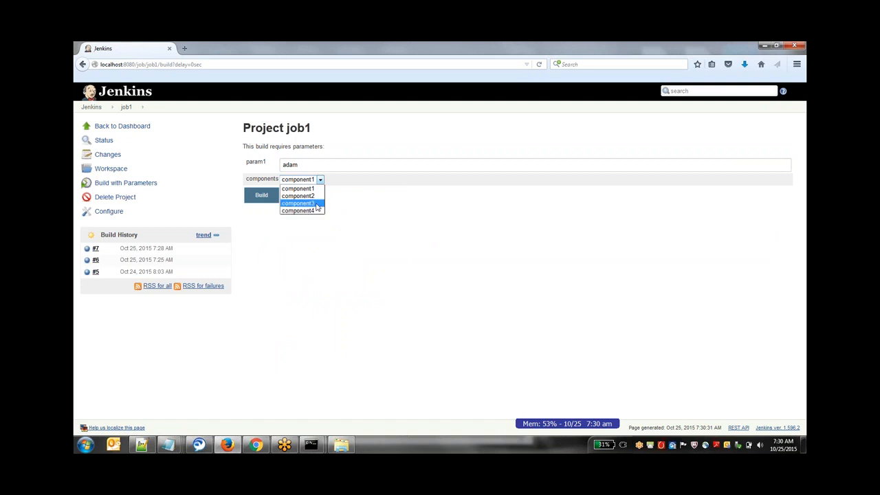
pyautogui.click(317, 189)
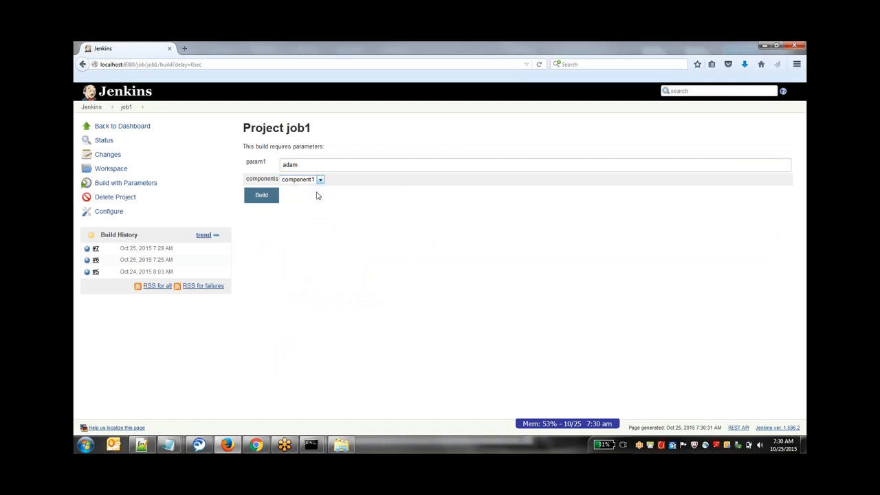
pyautogui.click(260, 198)
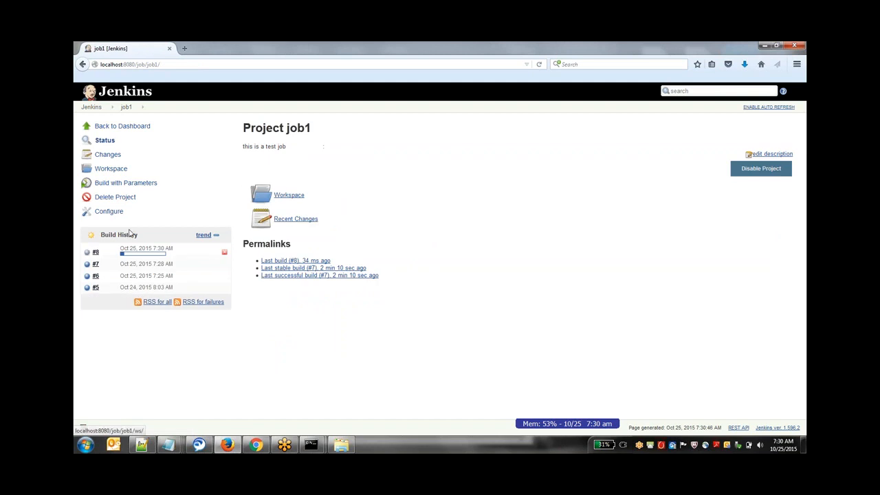
# - Open build #8's console output and examine the values echoed for both parameters
pyautogui.click(141, 254)
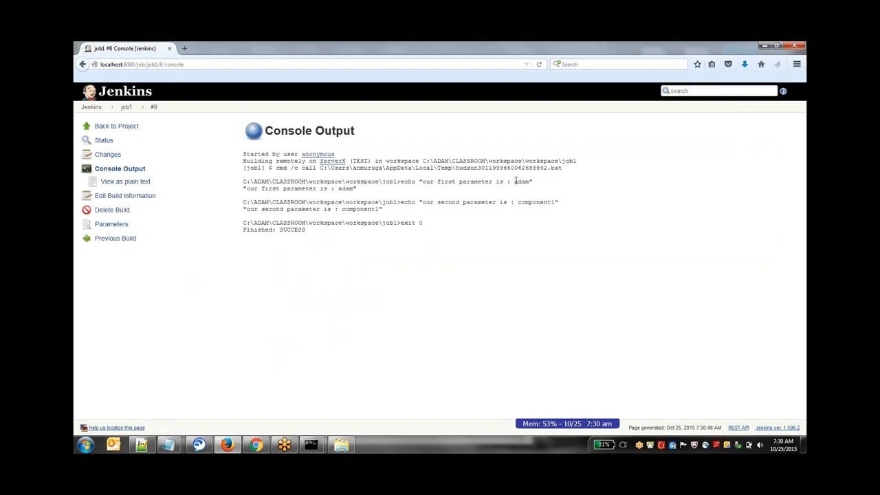
pyautogui.moveTo(515, 180); pyautogui.dragTo(530, 181)
pyautogui.click(430, 153)
# - Reopen job1's configuration and turn off the option that makes the build parameterized
pyautogui.click(135, 110)
pyautogui.click(145, 169)
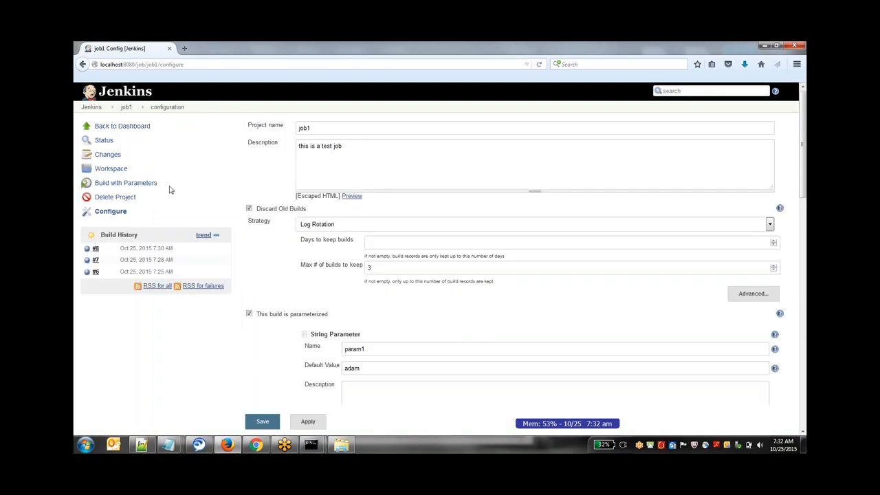
pyautogui.scroll(-5, 267, 270)
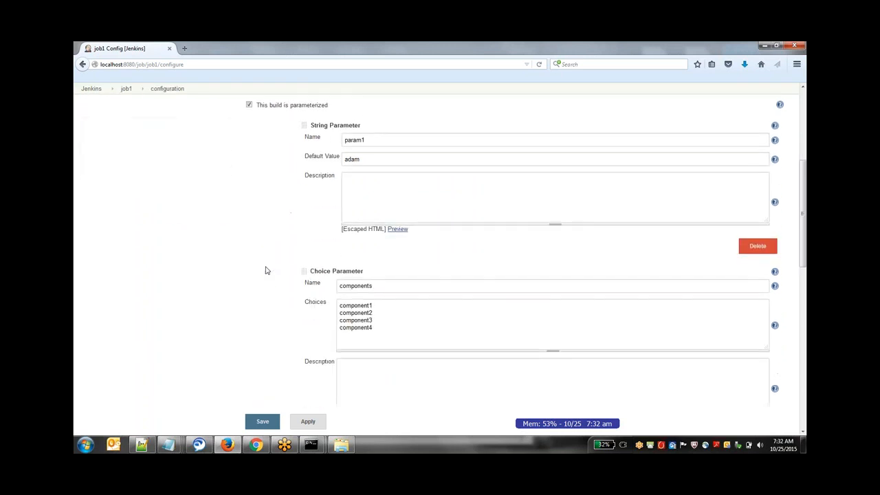
pyautogui.scroll(-3, 266, 270)
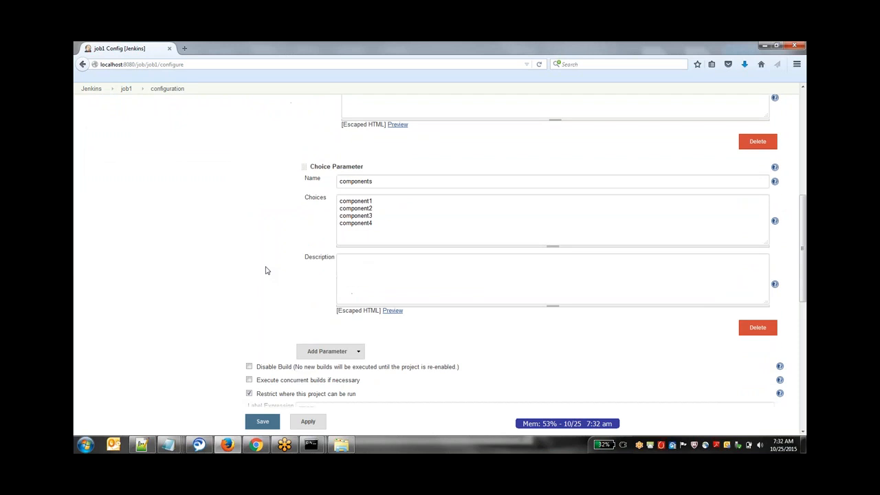
pyautogui.scroll(-3, 267, 270)
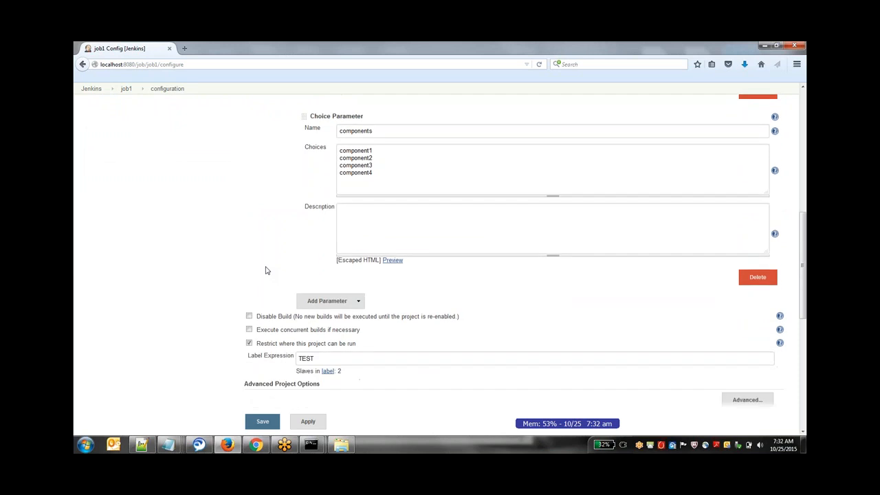
pyautogui.scroll(-4, 266, 270)
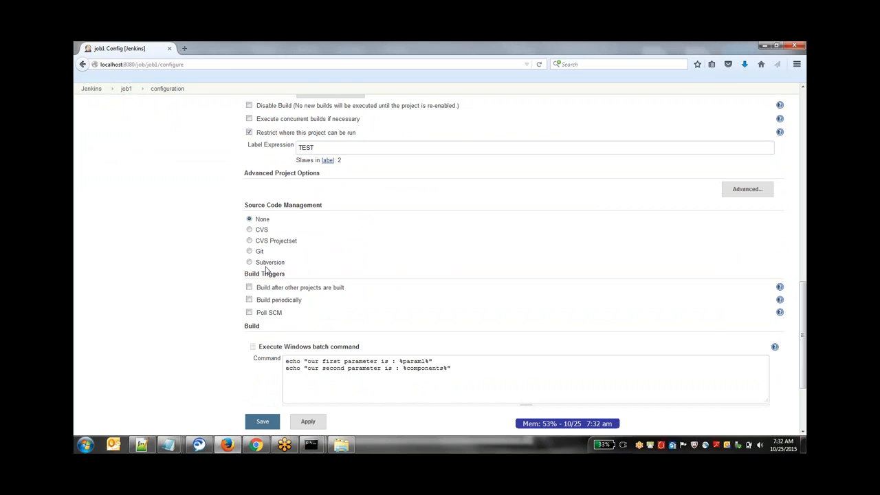
pyautogui.scroll(1, 267, 270)
pyautogui.scroll(2, 266, 270)
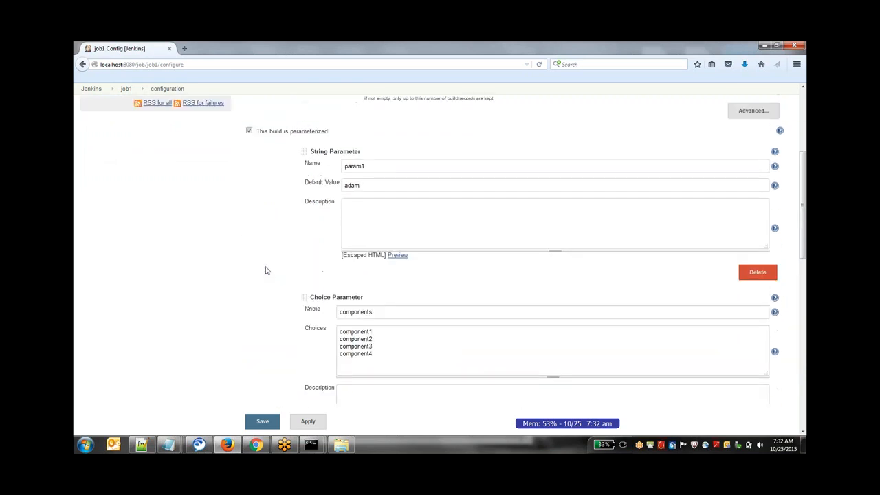
pyautogui.click(250, 156)
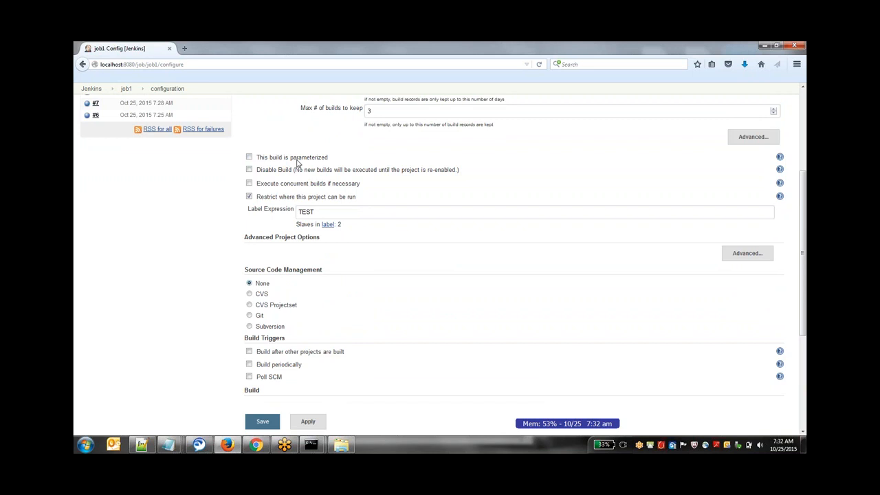
# - Enable the Build periodically trigger for job1
pyautogui.scroll(-5, 230, 191)
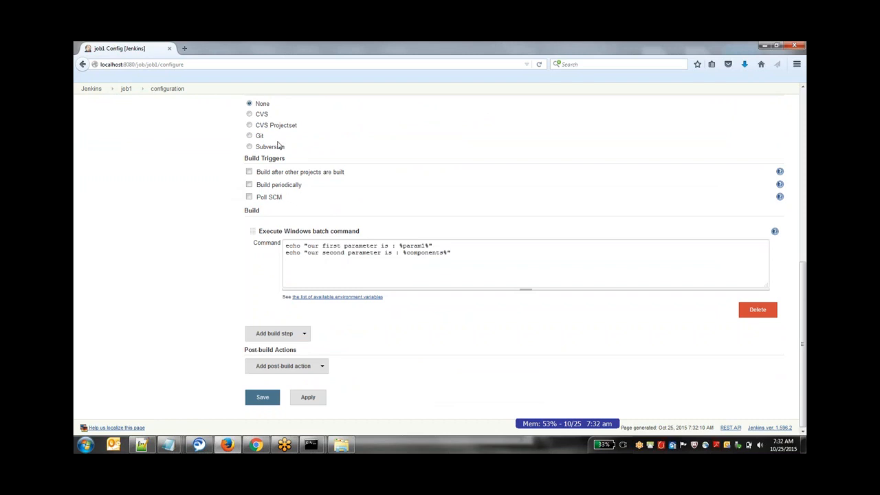
pyautogui.scroll(1, 279, 145)
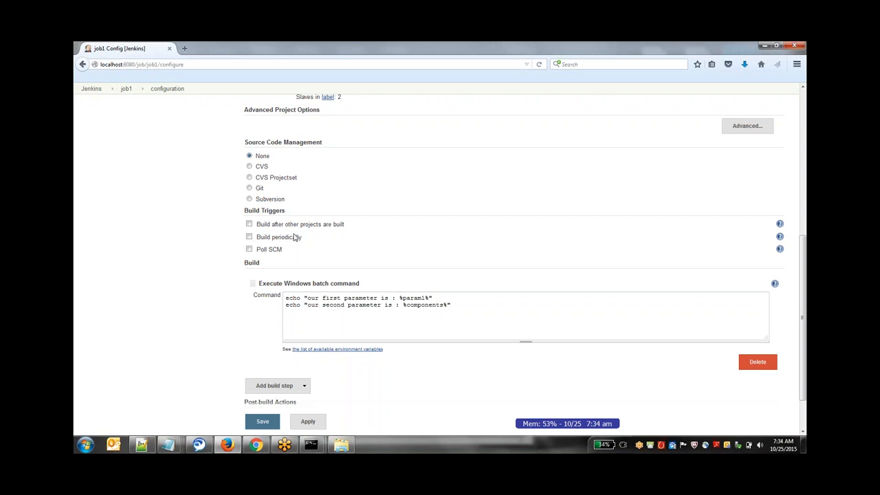
pyautogui.click(249, 237)
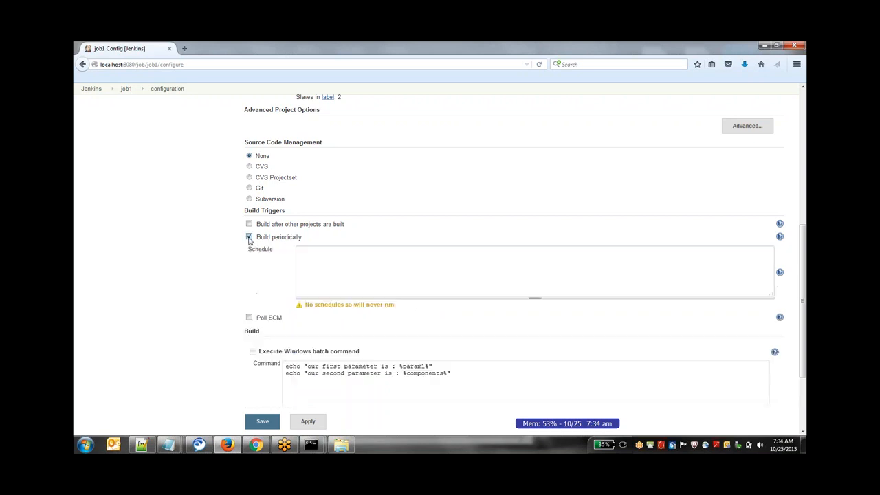
pyautogui.click(310, 247)
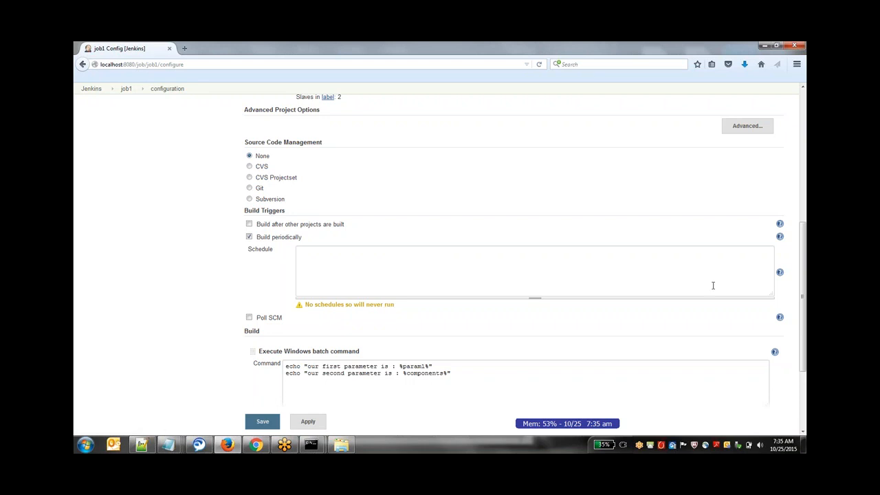
# - Open the help for the Schedule field and read the cron syntax explanation
pyautogui.click(781, 274)
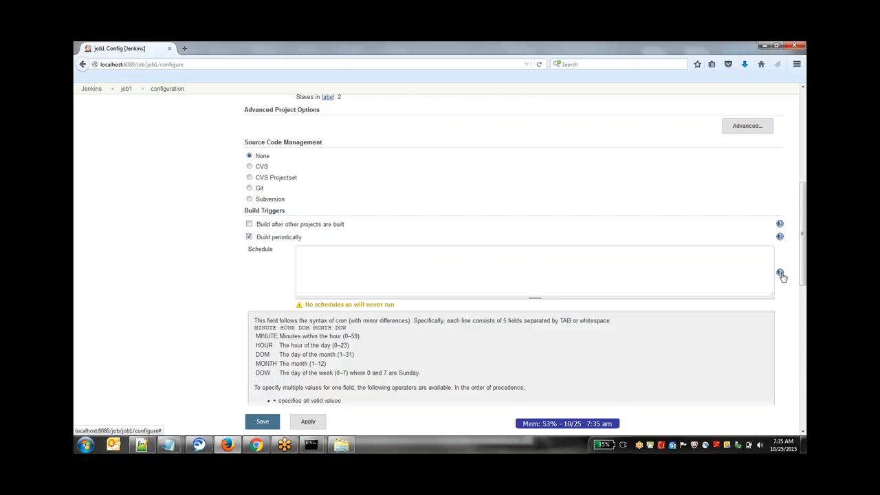
pyautogui.scroll(-2, 801, 268)
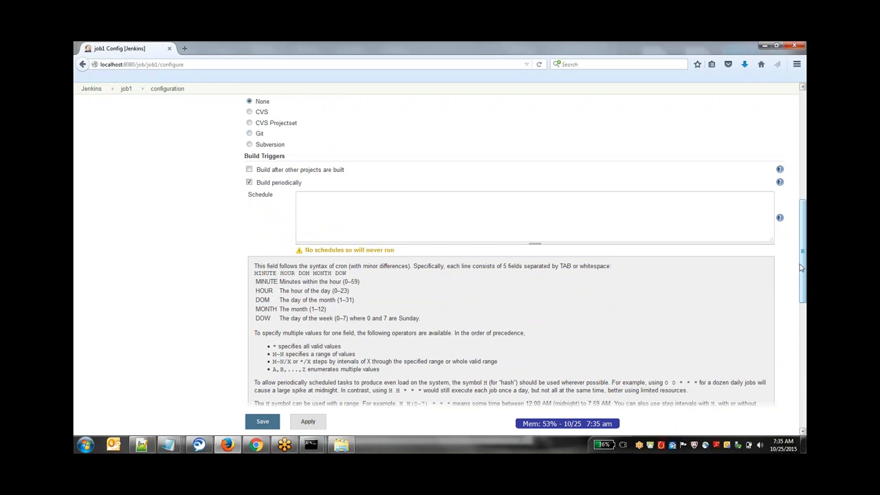
pyautogui.moveTo(800, 265); pyautogui.dragTo(801, 282)
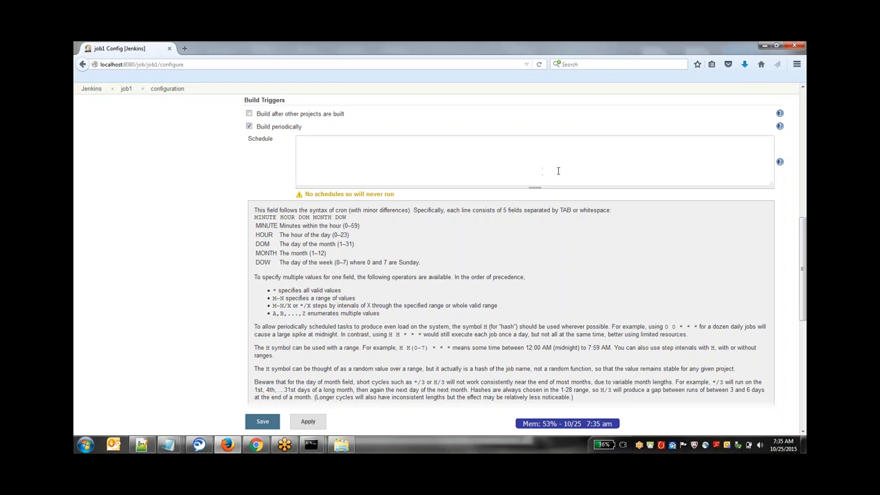
pyautogui.write('vvvvv')
pyautogui.press('BackSpace')
pyautogui.press('BackSpace')
pyautogui.press('BackSpace')
pyautogui.press('BackSpace')
pyautogui.press('BackSpace')
# - Enter 10 06 as the minute and hour of the build schedule
pyautogui.click(534, 153)
pyautogui.write('30')
pyautogui.press('BackSpace')
pyautogui.press('BackSpace')
pyautogui.write('10')
pyautogui.write('06')
pyautogui.click(507, 54)
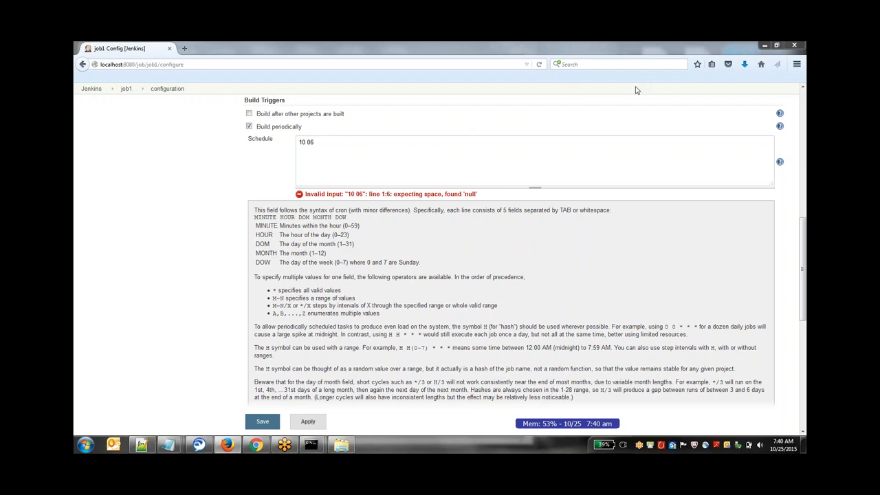
# - Extend the schedule with day 02 and month 01, and try adding 03 and 04 to the day field
pyautogui.click(436, 146)
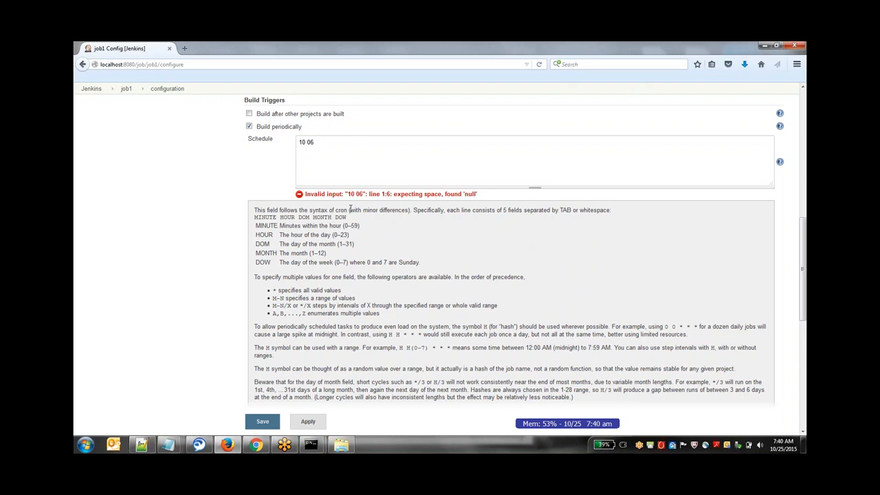
pyautogui.write('02')
pyautogui.write('01')
pyautogui.click(322, 143)
pyautogui.write('03,04')
pyautogui.press('BackSpace')
pyautogui.press('BackSpace')
pyautogui.press('BackSpace')
pyautogui.press('BackSpace')
pyautogui.press('BackSpace')
# - Try an asterisk, the list 1,2,3,4,5 and a range ending in 5 as schedule field values
pyautogui.write('*')
pyautogui.press('BackSpace')
pyautogui.write('1')
pyautogui.press('BackSpace')
pyautogui.write('1,2,3,4,5')
pyautogui.press('BackSpace')
pyautogui.press('BackSpace')
pyautogui.press('BackSpace')
pyautogui.press('BackSpace')
pyautogui.press('BackSpace')
pyautogui.press('BackSpace')
pyautogui.write('-5')
pyautogui.press('BackSpace')
pyautogui.press('BackSpace')
pyautogui.press('BackSpace')
# - Set the build schedule to * * * * * and apply job1's configuration
pyautogui.write('*')
pyautogui.press('BackSpace')
pyautogui.press('BackSpace')
pyautogui.write('*')
pyautogui.moveTo(306, 143); pyautogui.dragTo(298, 143)
pyautogui.write('*')
pyautogui.click(278, 156)
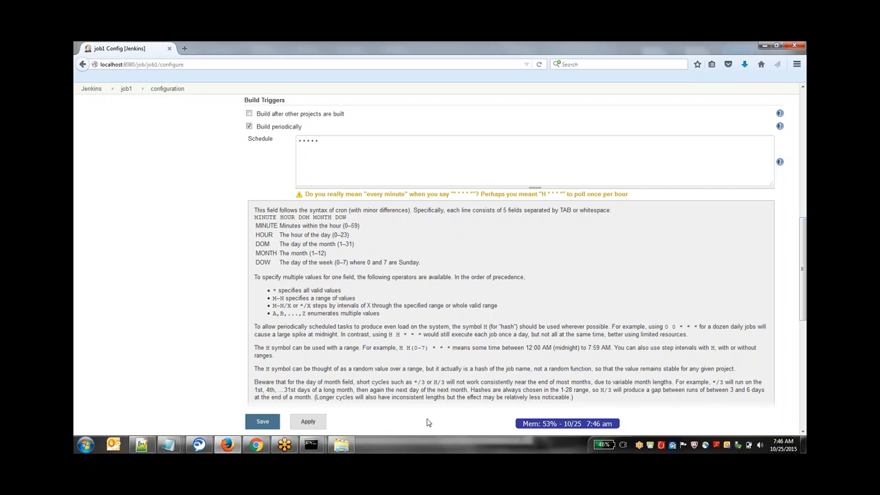
pyautogui.click(308, 422)
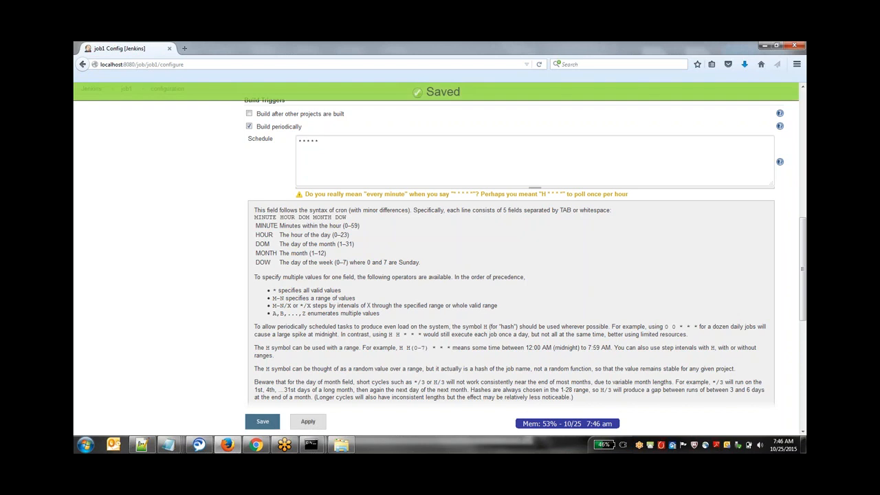
pyautogui.moveTo(805, 306); pyautogui.dragTo(805, 235)
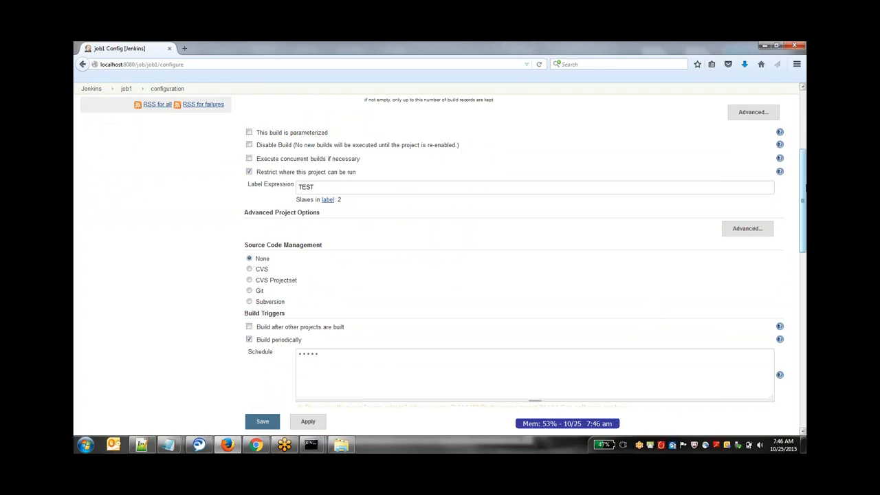
# - Hide the schedule help, replace the Windows batch command with echo "Am running", and apply and save job1's configuration
pyautogui.moveTo(804, 194); pyautogui.dragTo(804, 258)
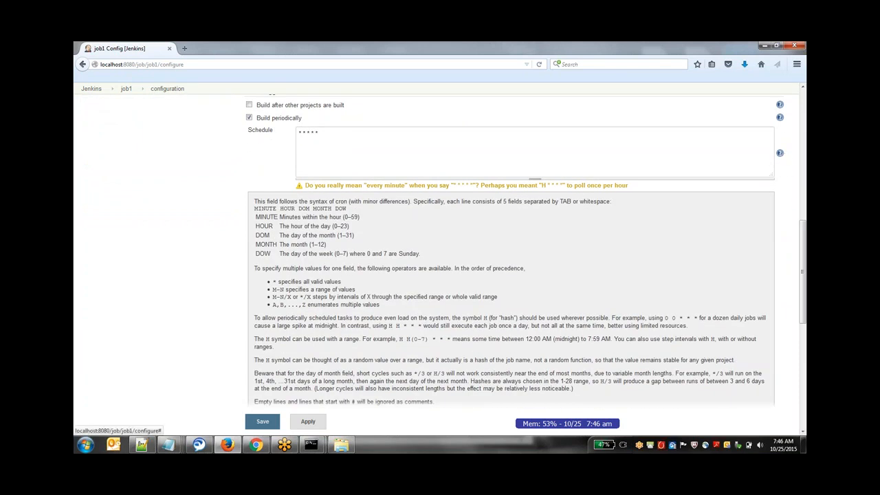
pyautogui.click(782, 154)
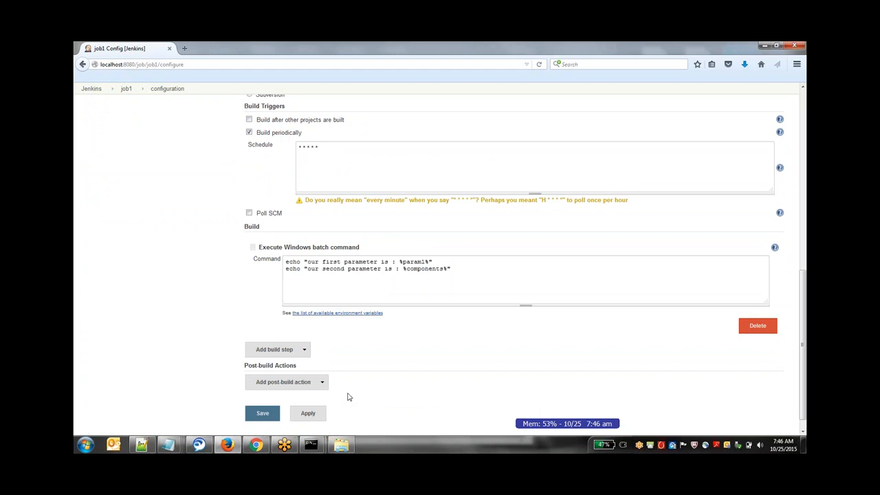
pyautogui.moveTo(455, 264); pyautogui.dragTo(217, 263)
pyautogui.click(277, 290)
pyautogui.moveTo(459, 275); pyautogui.dragTo(274, 253)
pyautogui.write('echo "')
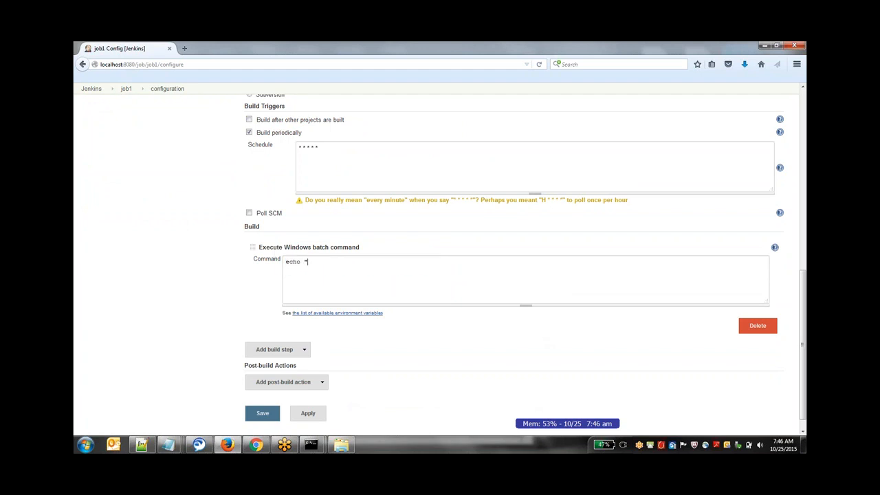
pyautogui.write('Am running"')
pyautogui.click(306, 412)
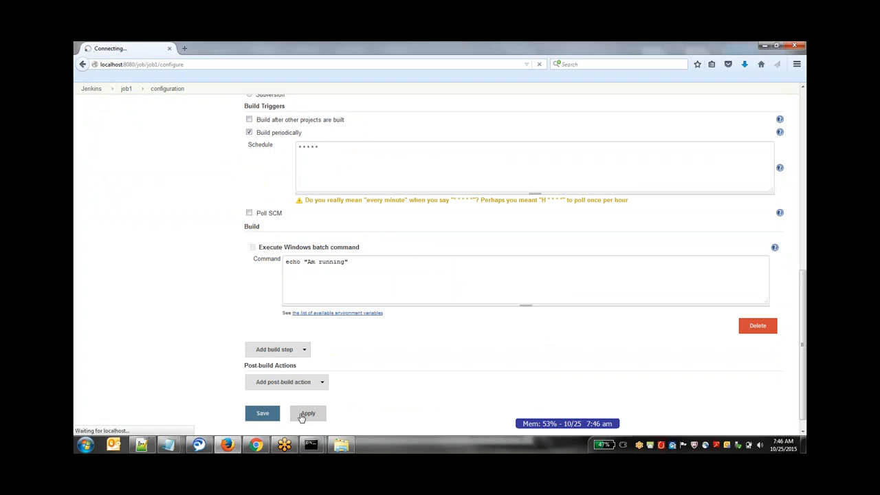
pyautogui.click(267, 413)
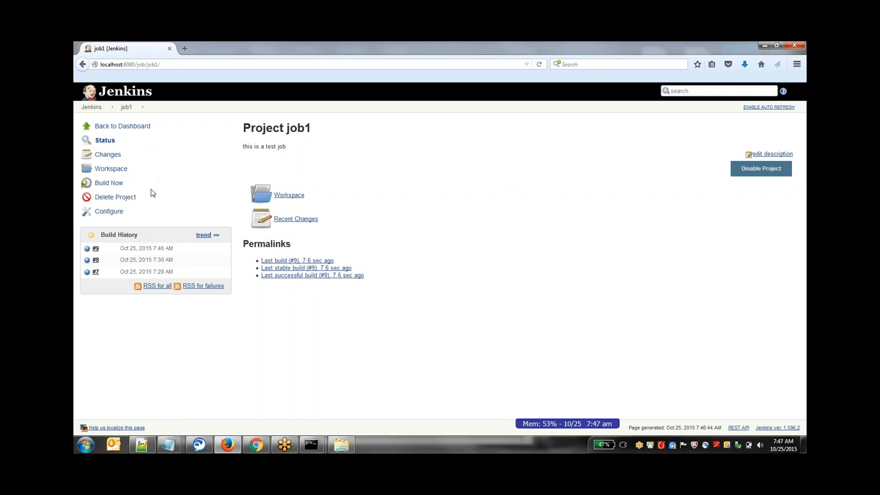
# - Reload job1's page, check the system clock while waiting for the timer, and view the console output of build #10
pyautogui.click(191, 62)
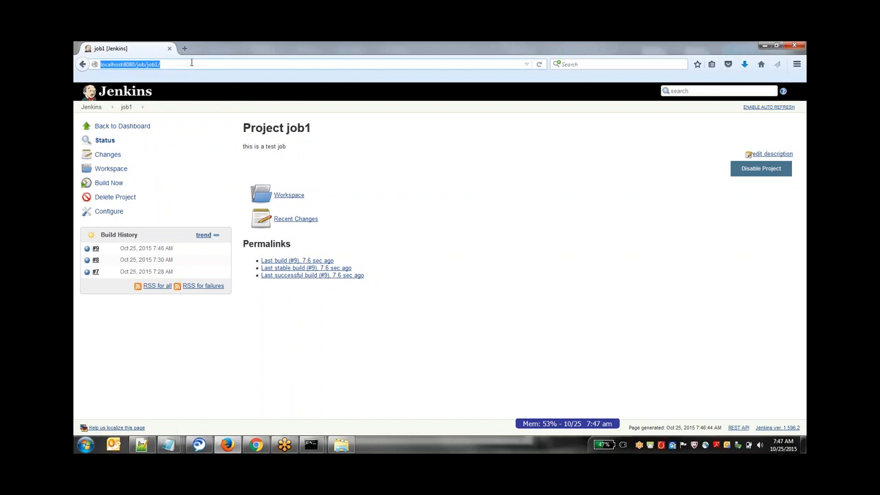
pyautogui.press('Return')
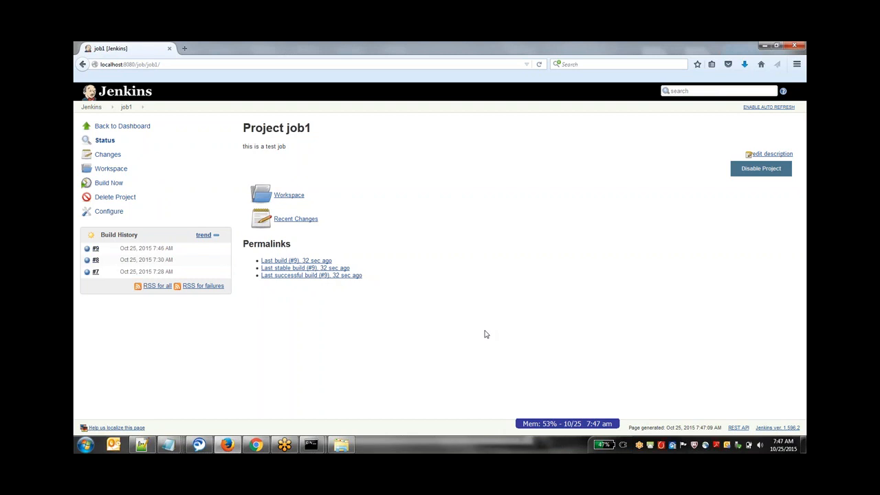
pyautogui.click(789, 443)
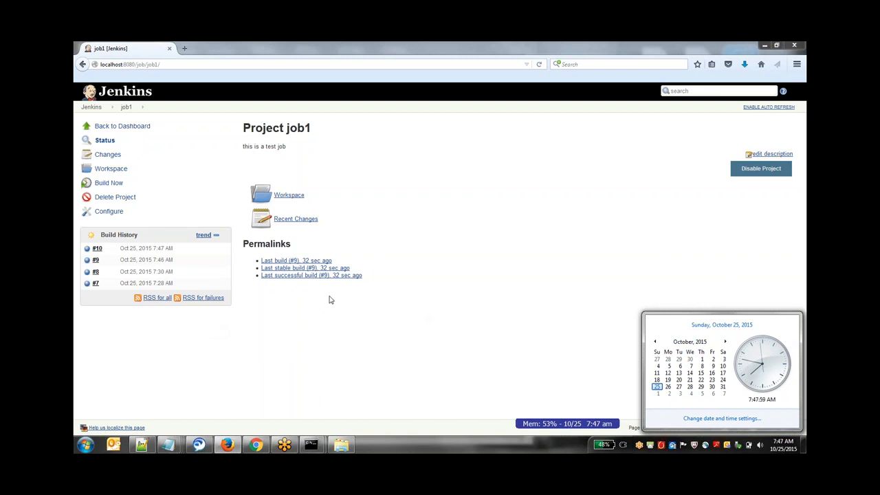
pyautogui.click(85, 252)
pyautogui.click(86, 252)
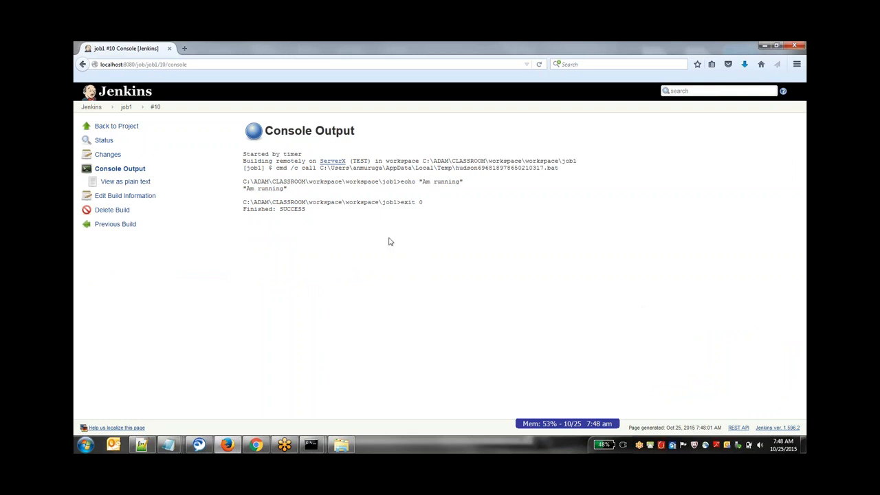
# - Return to job1's page and watch the system clock and build history for the next scheduled build
pyautogui.click(128, 112)
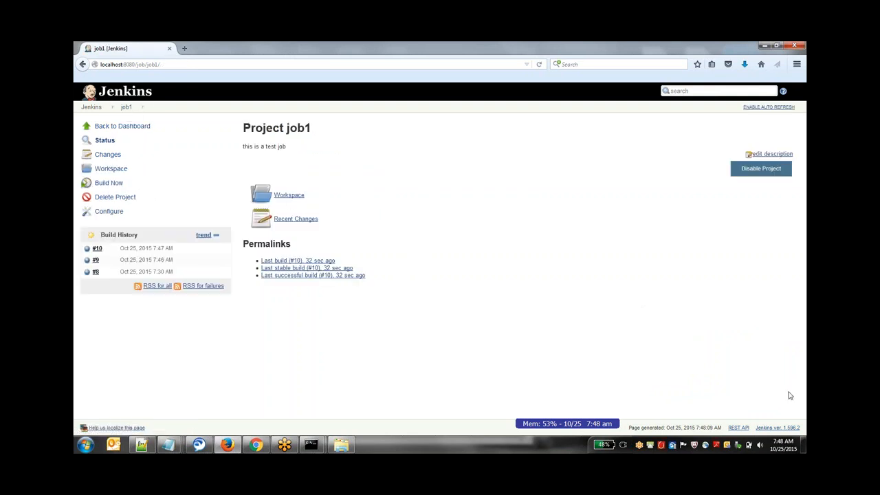
pyautogui.click(783, 446)
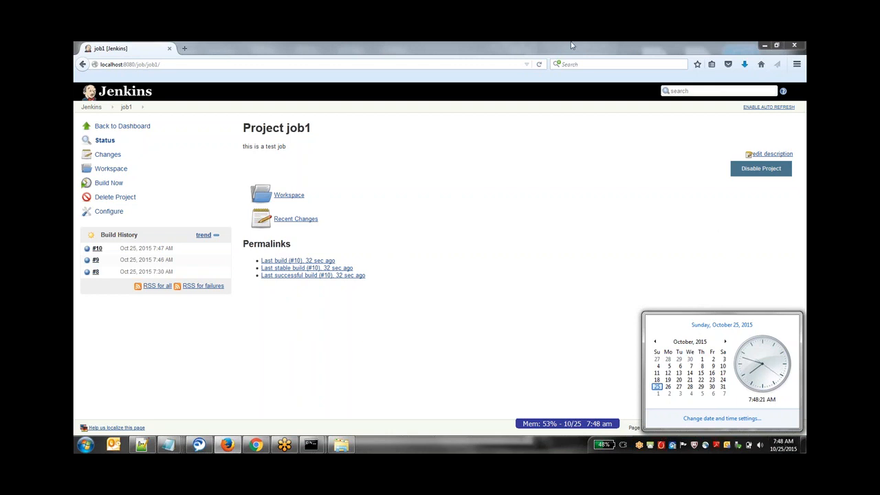
pyautogui.click(539, 57)
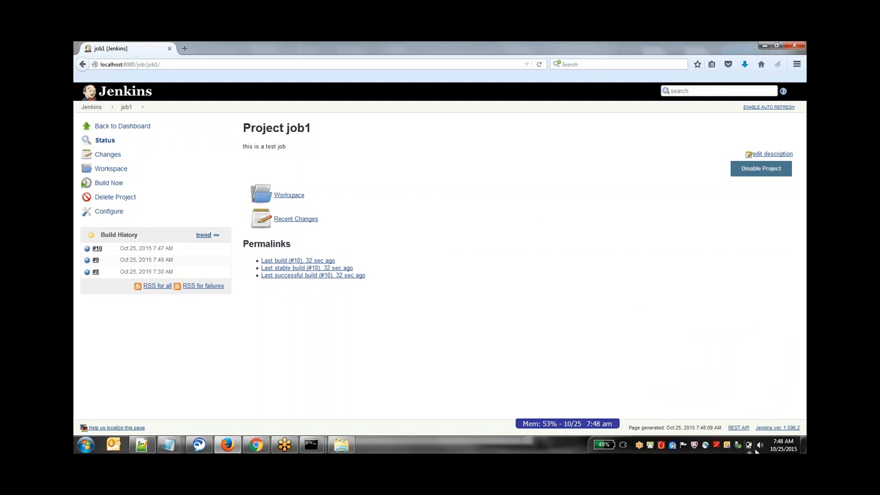
pyautogui.click(788, 443)
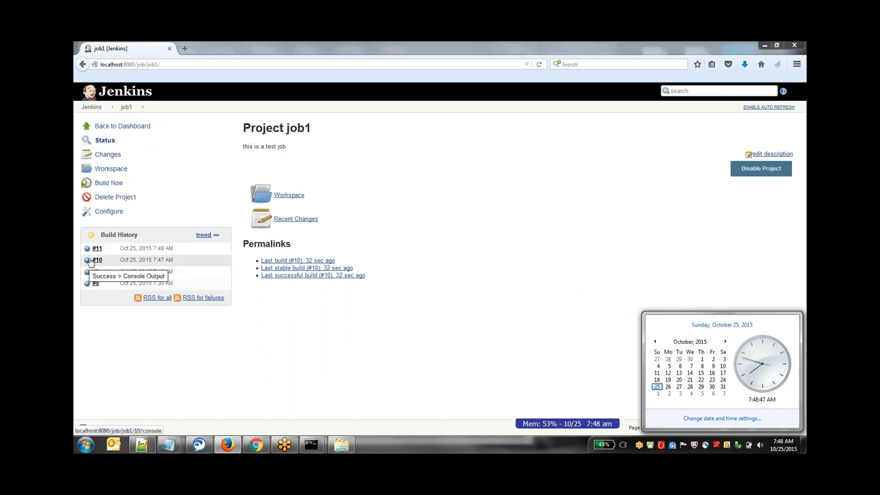
pyautogui.click(159, 199)
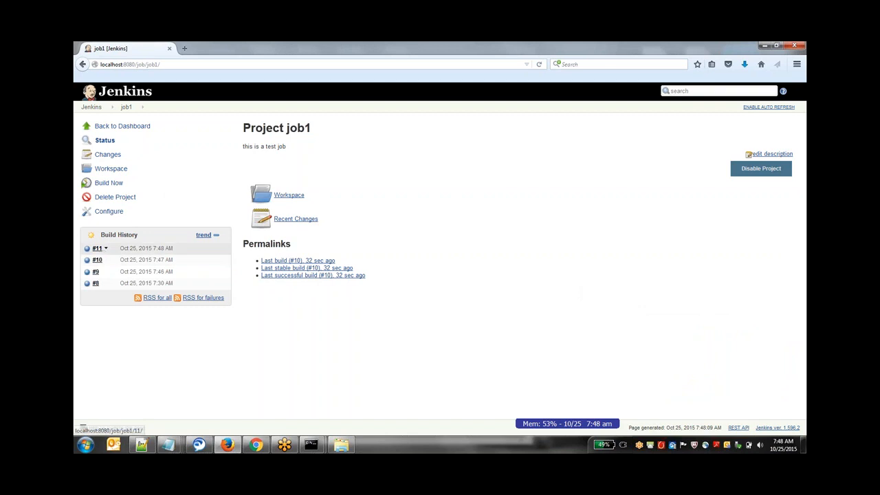
# - Turn off the Build periodically trigger in job1's configuration, then apply and save the job
pyautogui.click(118, 213)
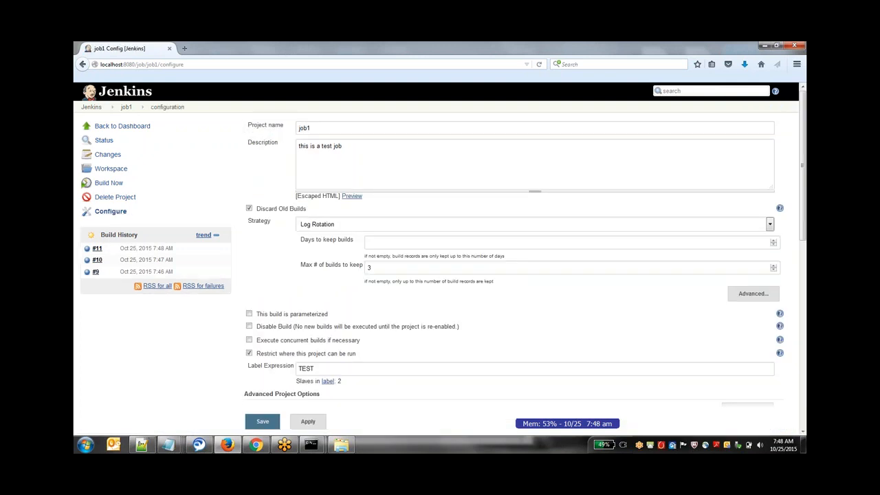
pyautogui.click(802, 433)
pyautogui.click(802, 433)
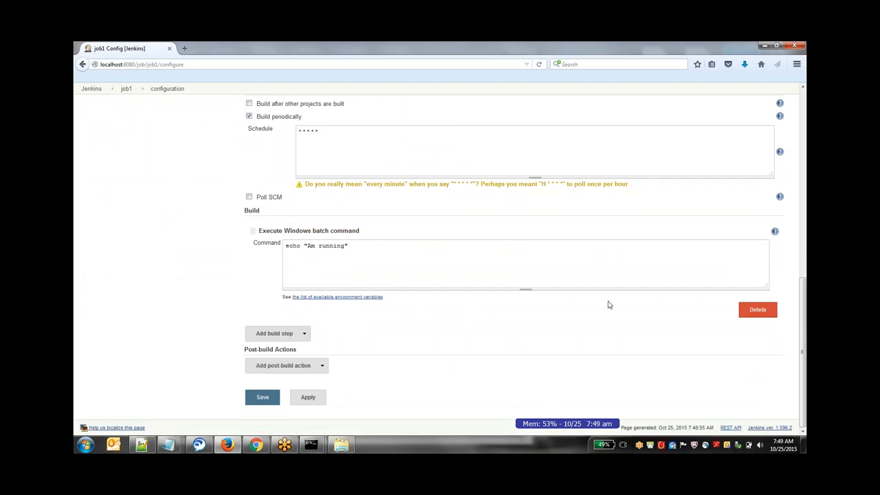
pyautogui.click(249, 117)
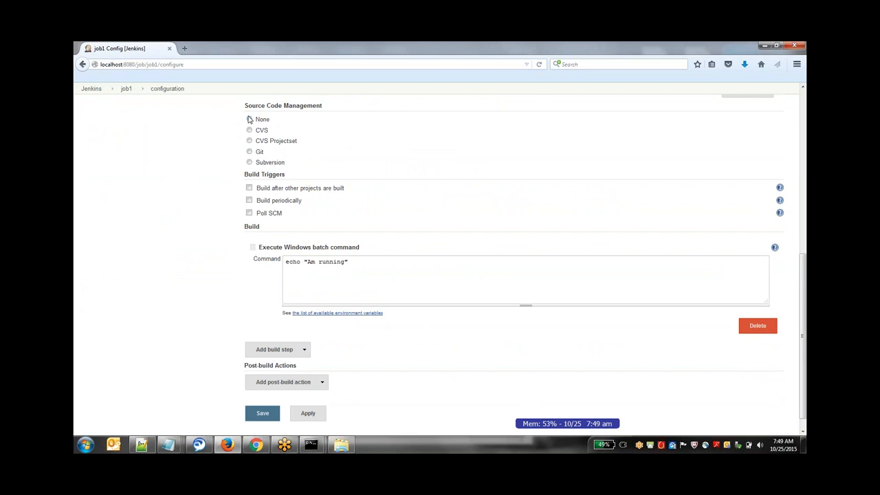
pyautogui.click(302, 414)
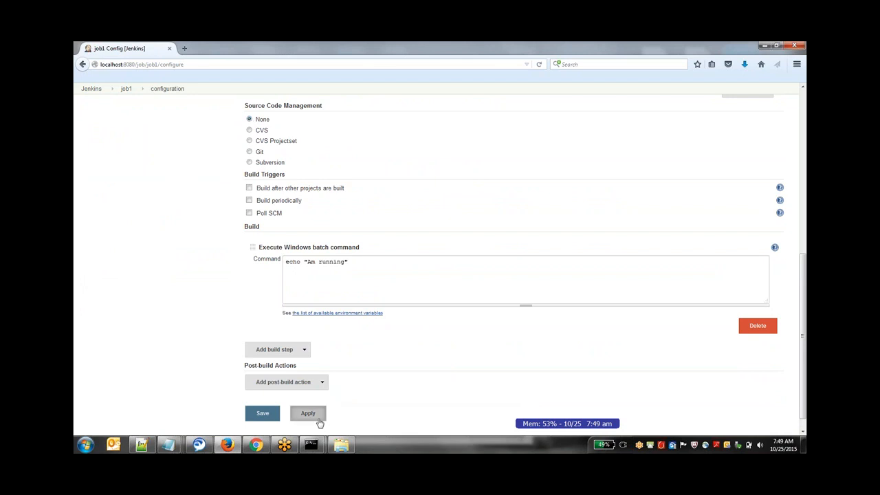
pyautogui.click(277, 416)
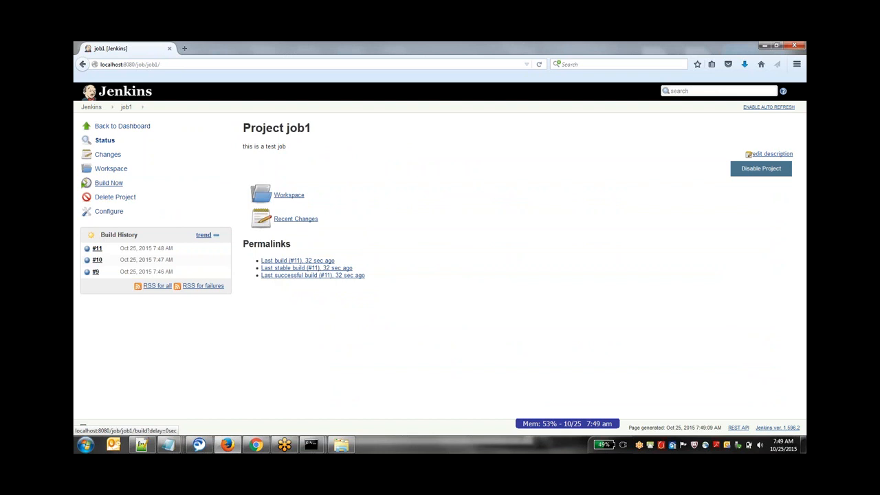
# - Reopen job1's configuration, make the build parameterized and add a File Parameter
pyautogui.click(110, 211)
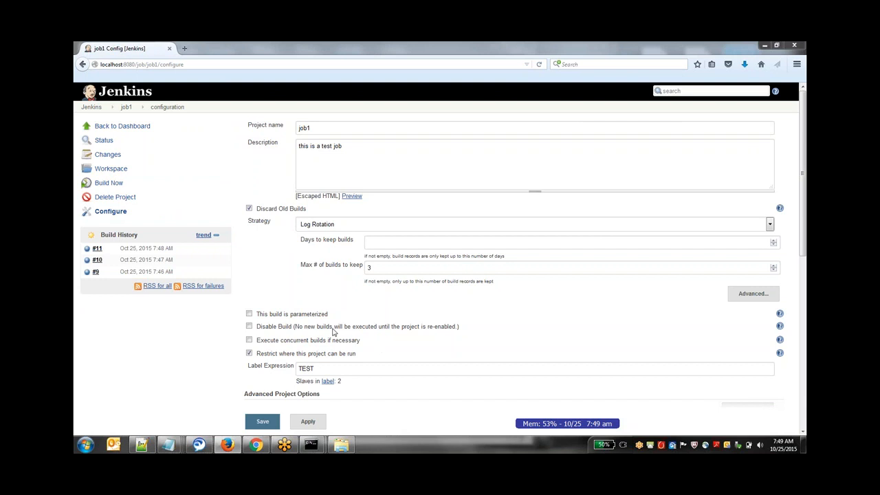
pyautogui.click(249, 315)
pyautogui.click(334, 334)
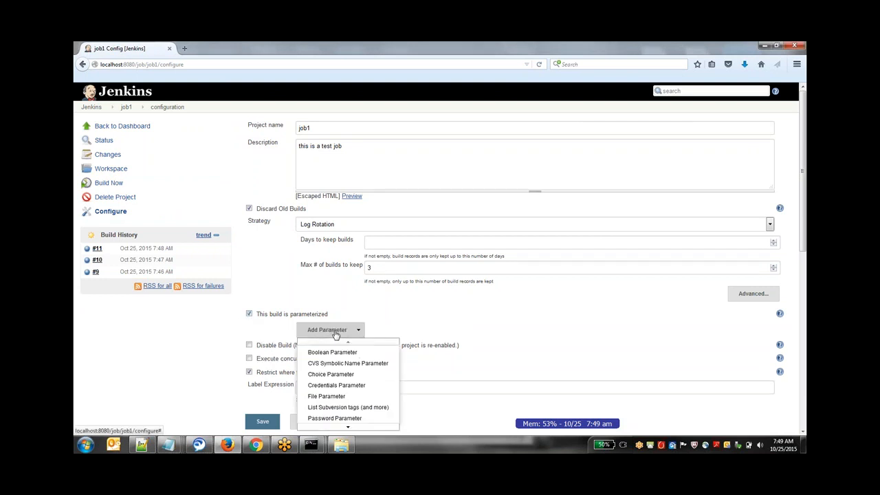
pyautogui.click(334, 397)
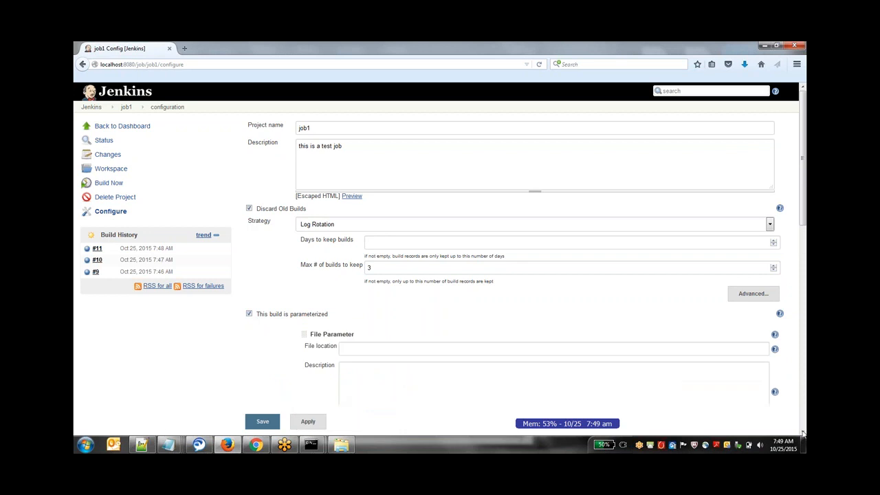
pyautogui.scroll(-3, 802, 430)
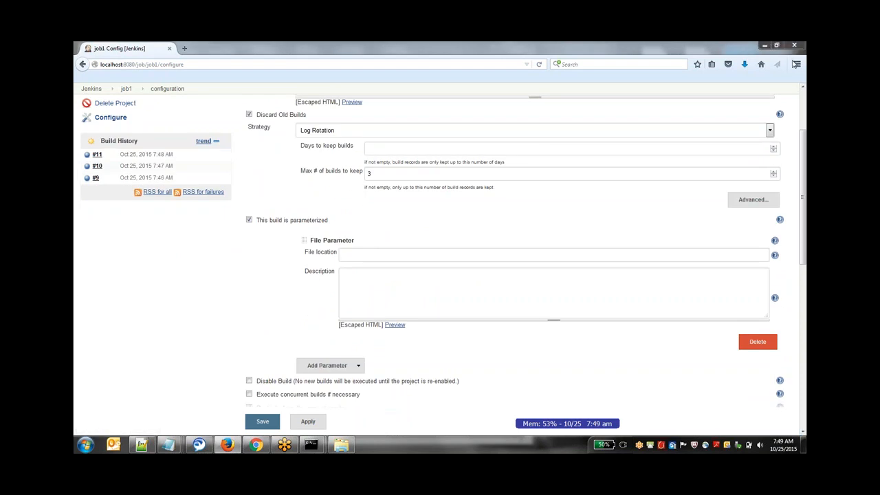
# - Show the help for the File Parameter's file location and set the location to c:\ADAM\line.txt
pyautogui.click(774, 255)
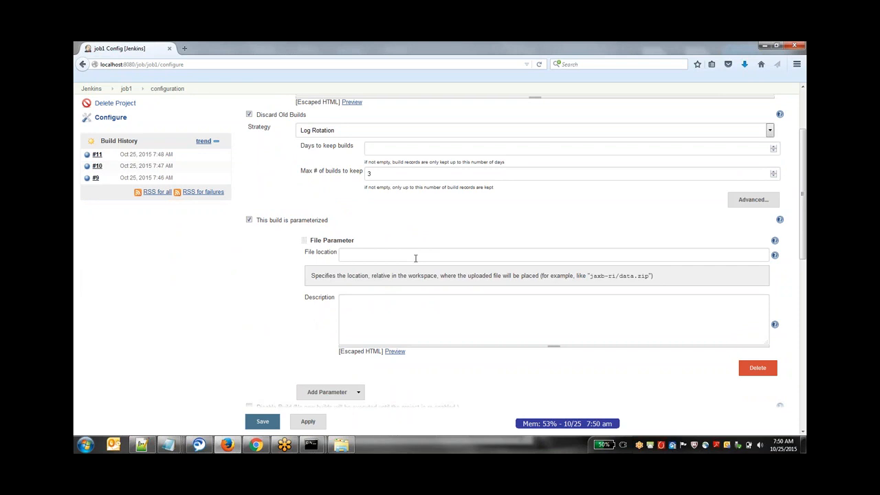
pyautogui.write('c:\\ADAM\\line.txt')
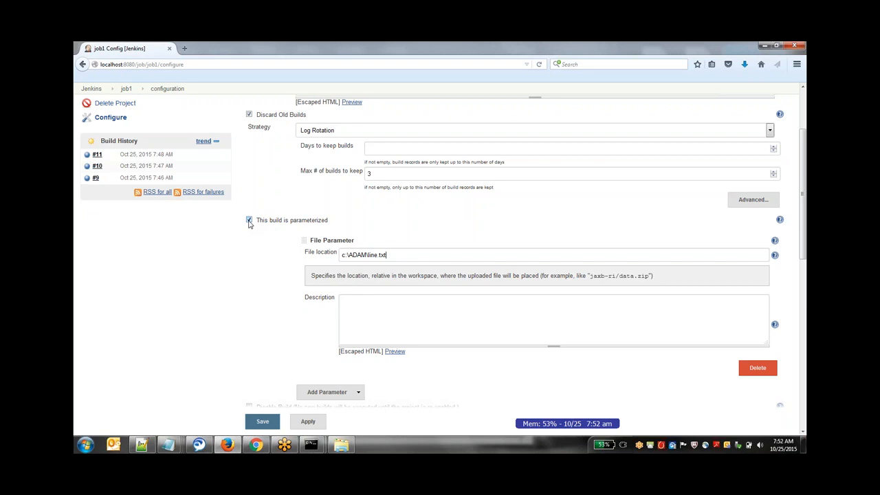
# - Turn off build parameterization in job1's configuration, disable its builds and save the job
pyautogui.click(249, 220)
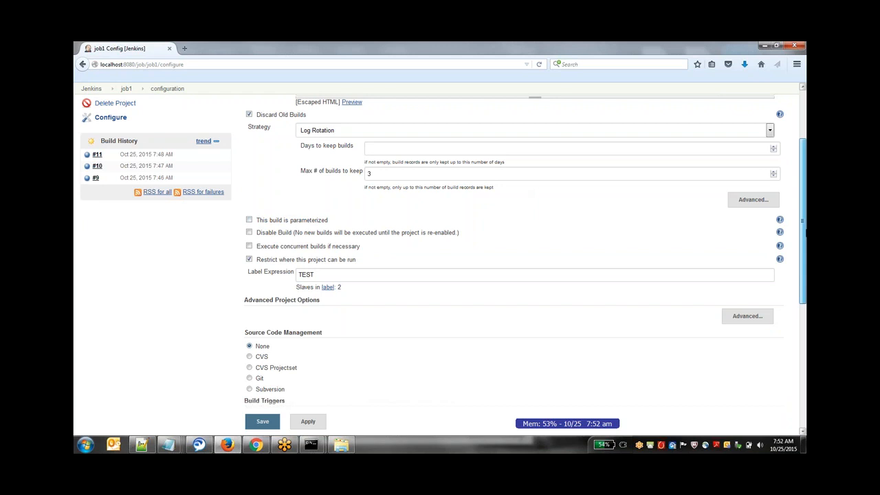
pyautogui.moveTo(806, 235); pyautogui.dragTo(806, 217)
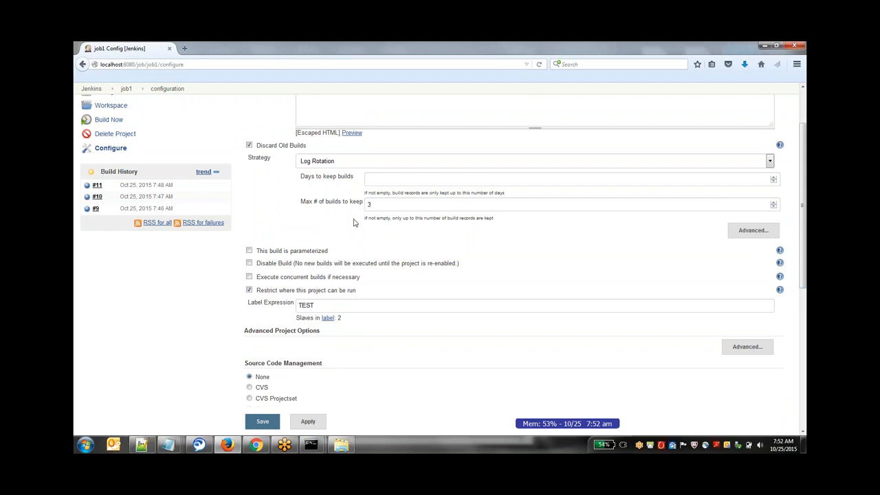
pyautogui.click(249, 264)
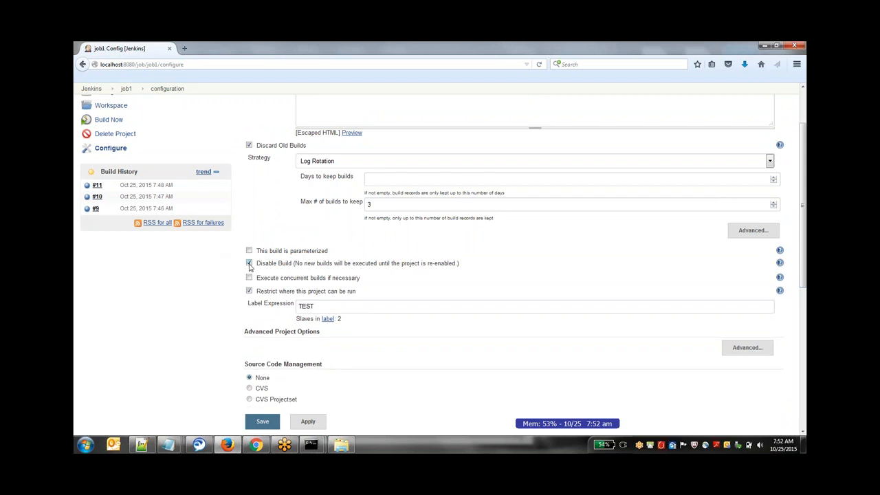
pyautogui.click(262, 421)
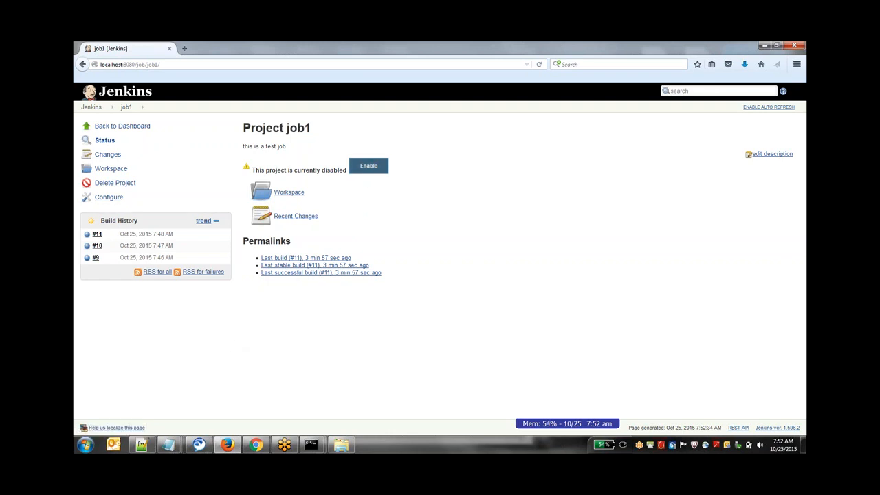
# - Re-enable job1, reopen its configuration and select Git as the source code management
pyautogui.click(368, 166)
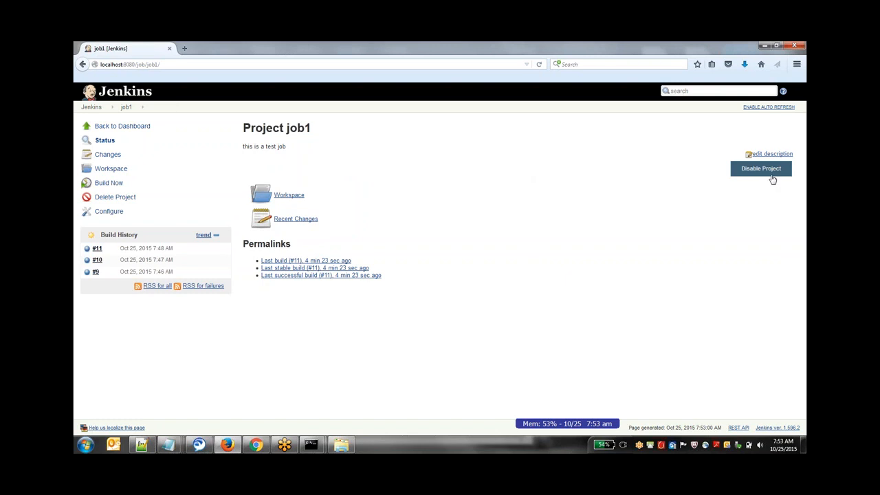
pyautogui.click(105, 212)
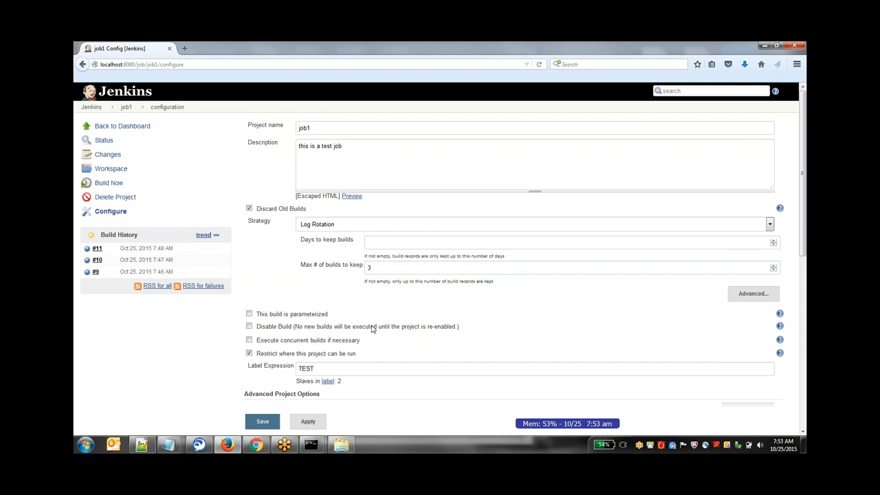
pyautogui.moveTo(804, 199); pyautogui.dragTo(804, 314)
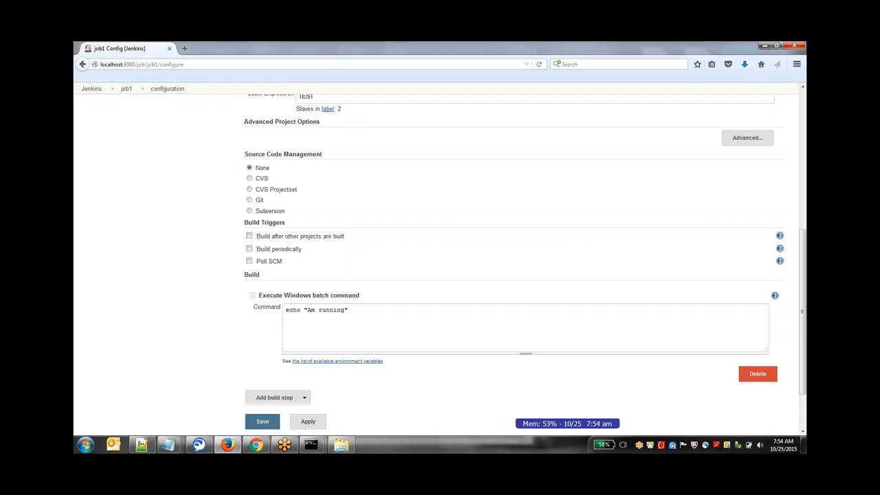
pyautogui.moveTo(244, 154); pyautogui.dragTo(334, 152)
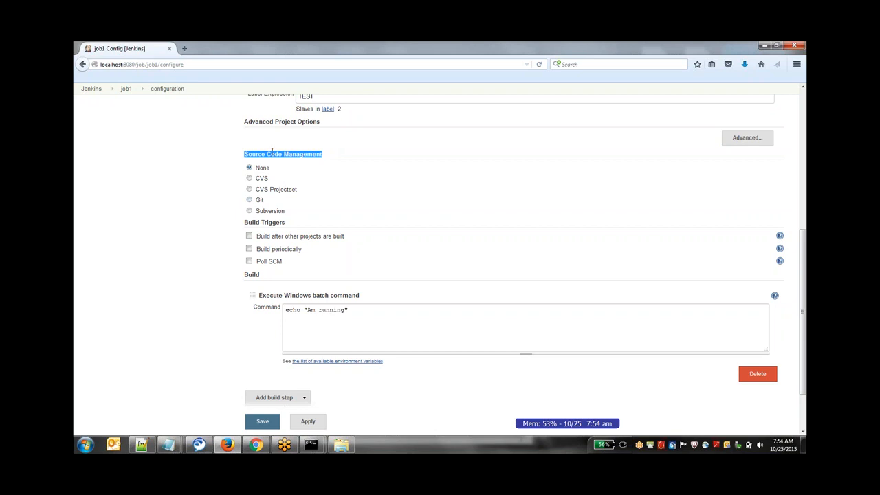
pyautogui.click(250, 200)
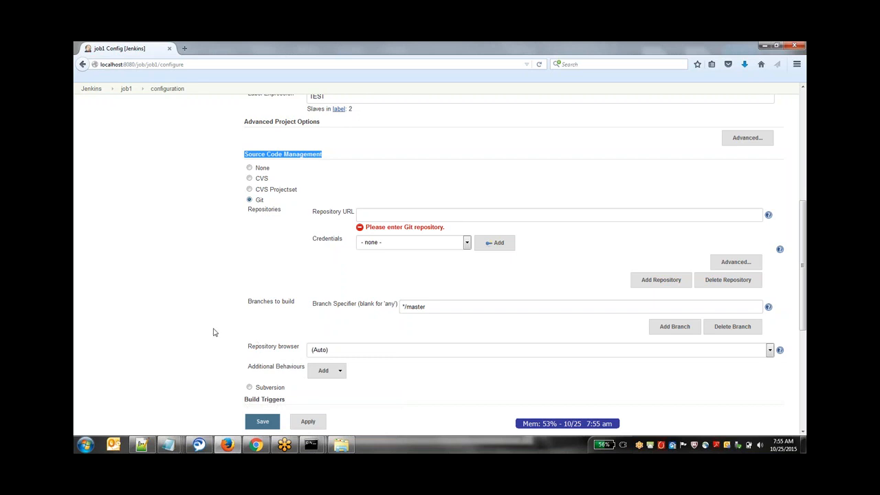
# - Open the Maven presentation from the C:\ADAM\Mine\Tutorials\Git MAVEN and Jenkins folder in PowerPoint
pyautogui.click(352, 444)
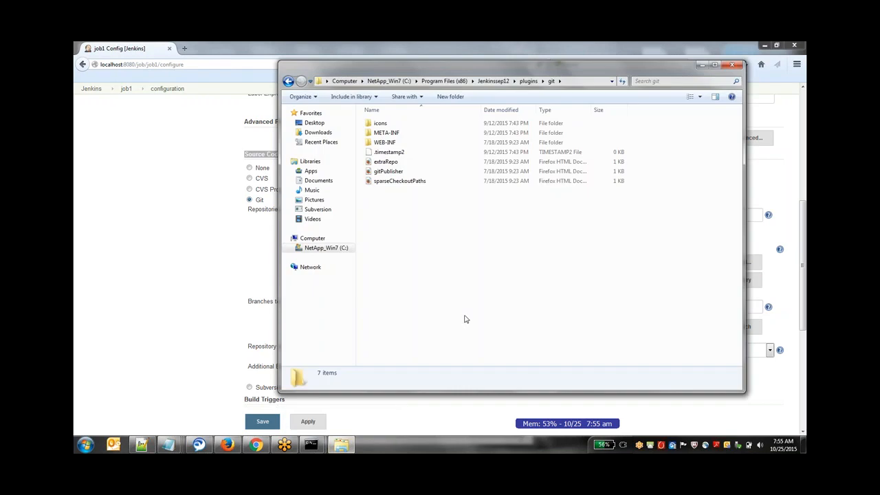
pyautogui.press('BackSpace')
pyautogui.click(325, 248)
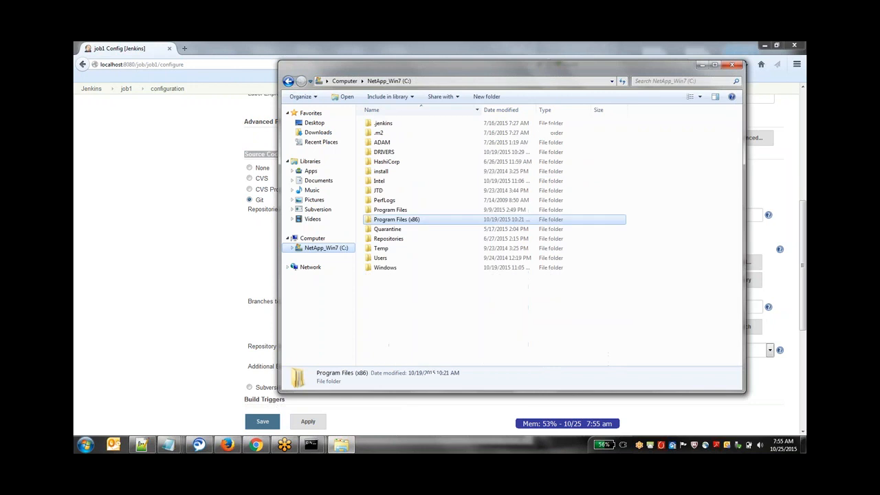
pyautogui.doubleClick(392, 142)
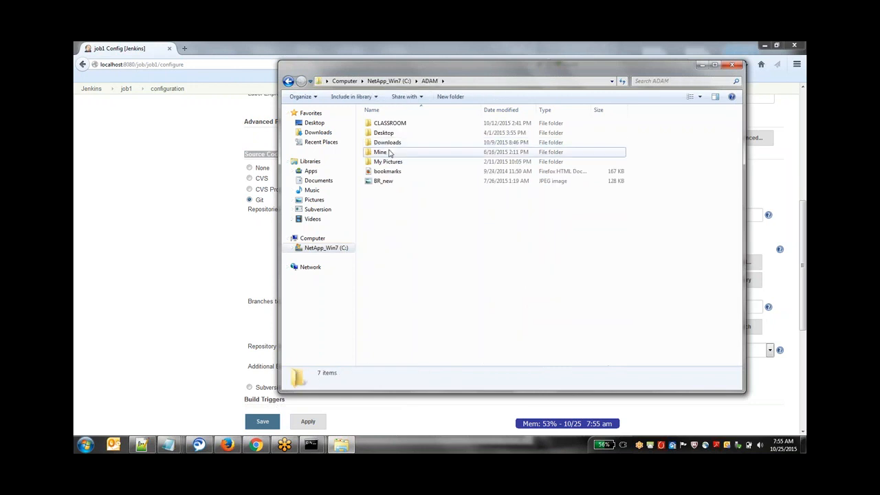
pyautogui.doubleClick(389, 152)
pyautogui.doubleClick(389, 161)
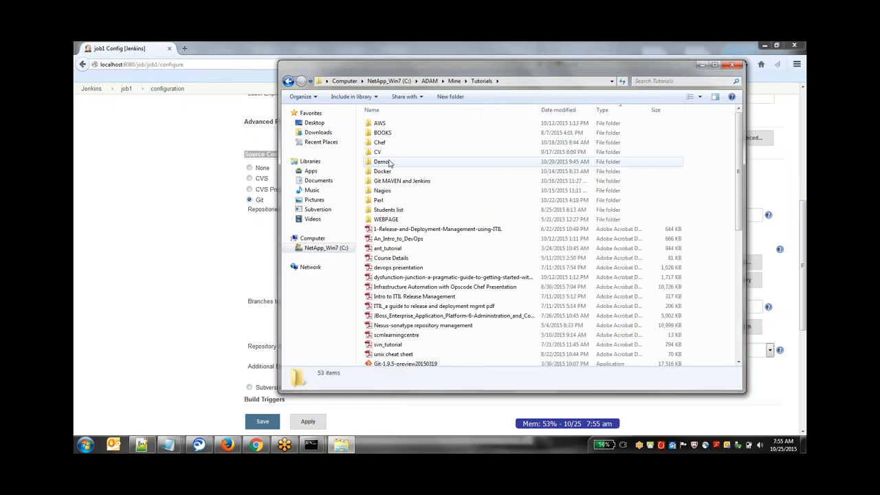
pyautogui.doubleClick(399, 182)
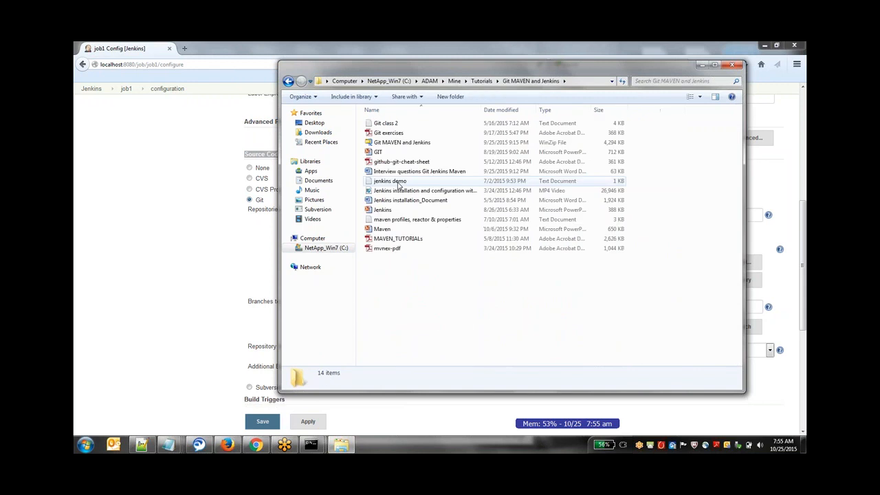
pyautogui.click(385, 229)
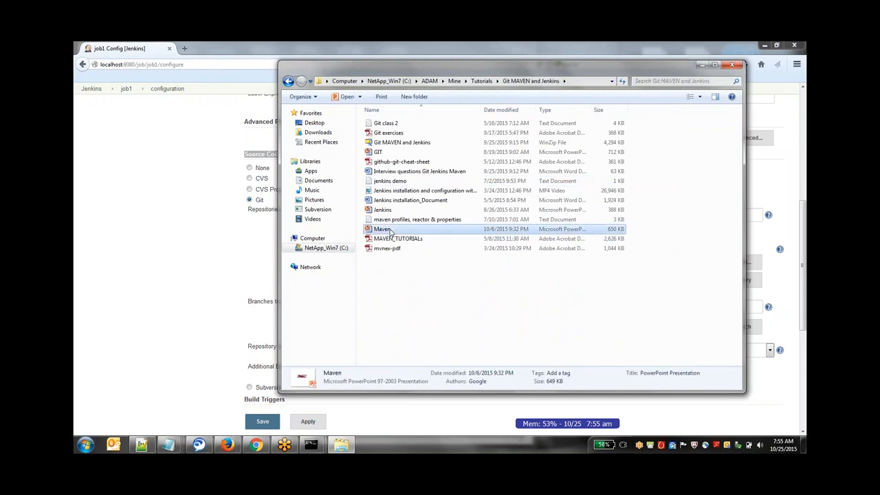
pyautogui.doubleClick(389, 230)
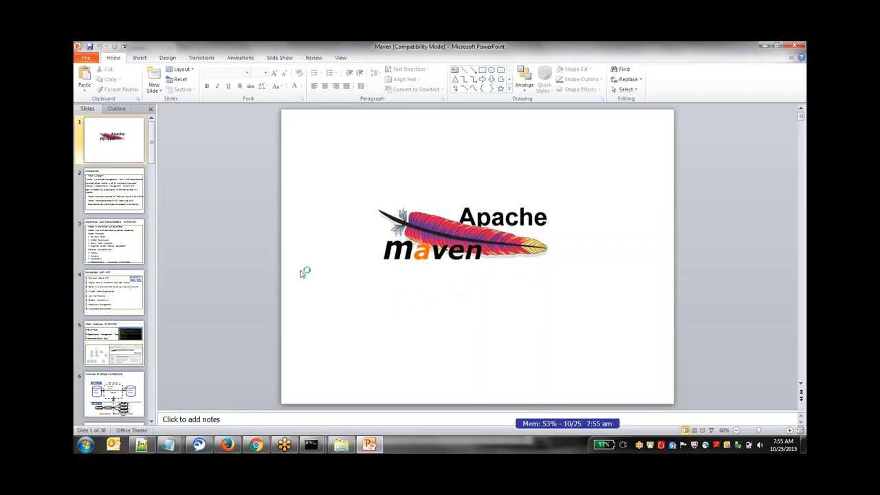
# - Find the Maven SCM slide, copy the GitHub address from its url tag and minimize the presentation
pyautogui.scroll(-13, 303, 273)
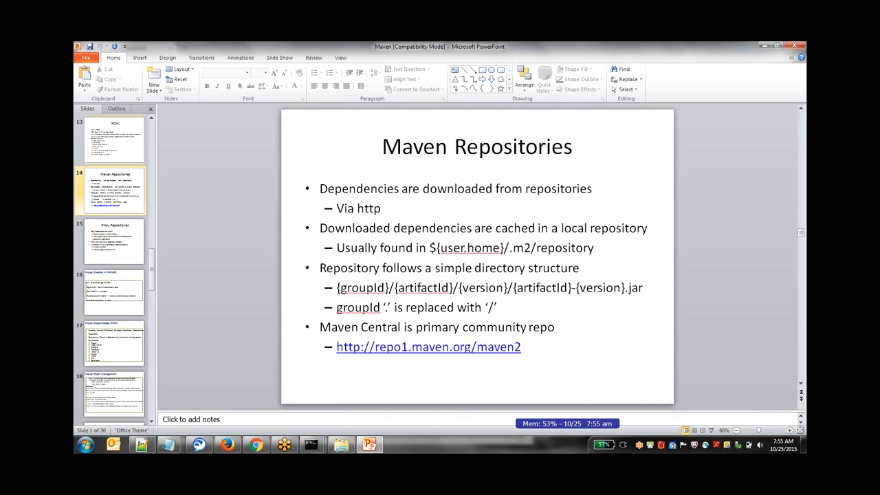
pyautogui.scroll(-8, 477, 256)
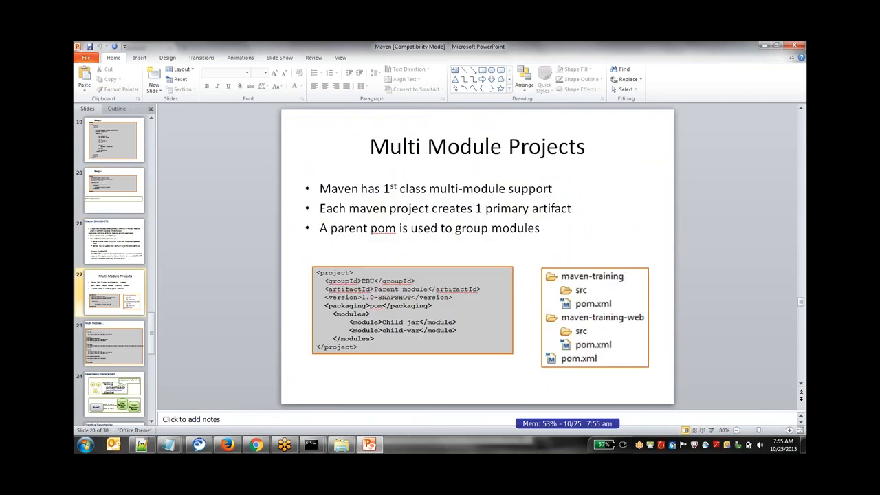
pyautogui.scroll(-8, 477, 256)
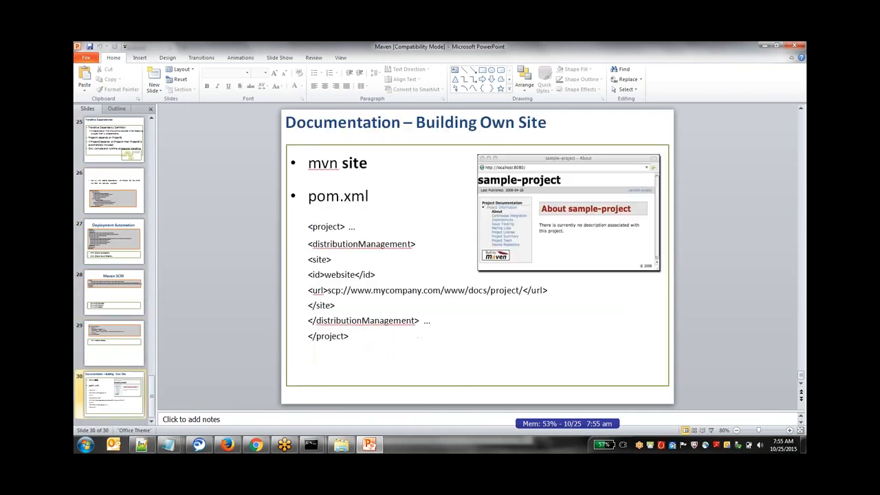
pyautogui.scroll(1, 477, 256)
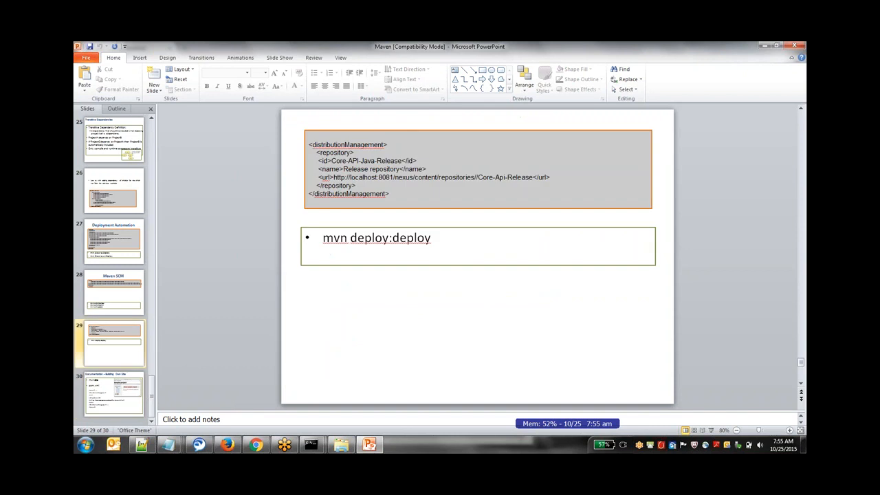
pyautogui.scroll(1, 477, 257)
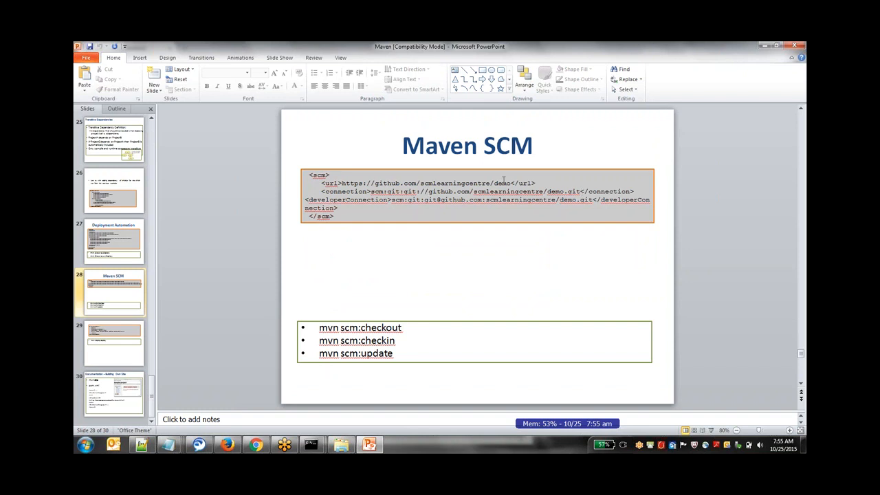
pyautogui.moveTo(509, 183); pyautogui.dragTo(341, 185)
pyautogui.hotkey('ctrl', 'c')
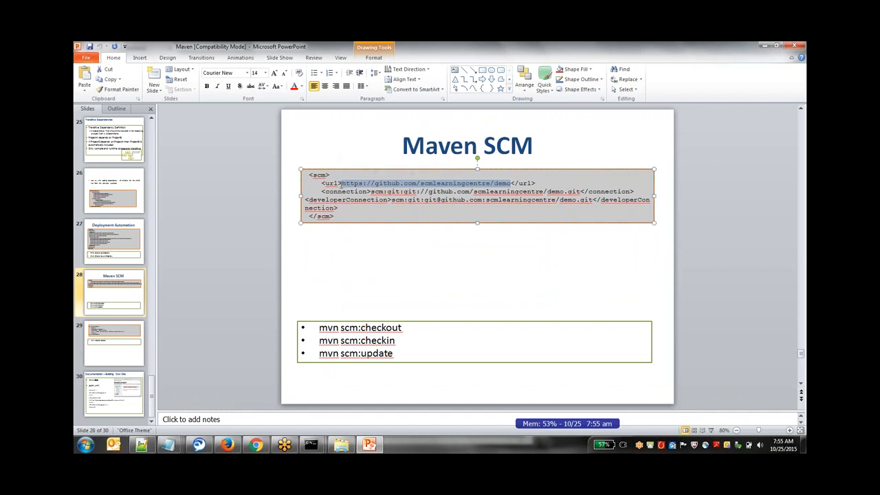
pyautogui.click(767, 46)
pyautogui.click(184, 48)
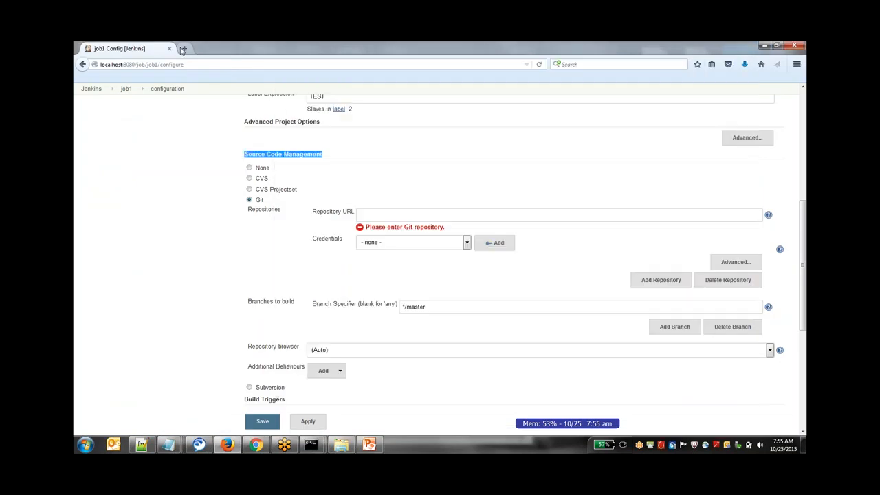
pyautogui.hotkey('ctrl', 'v')
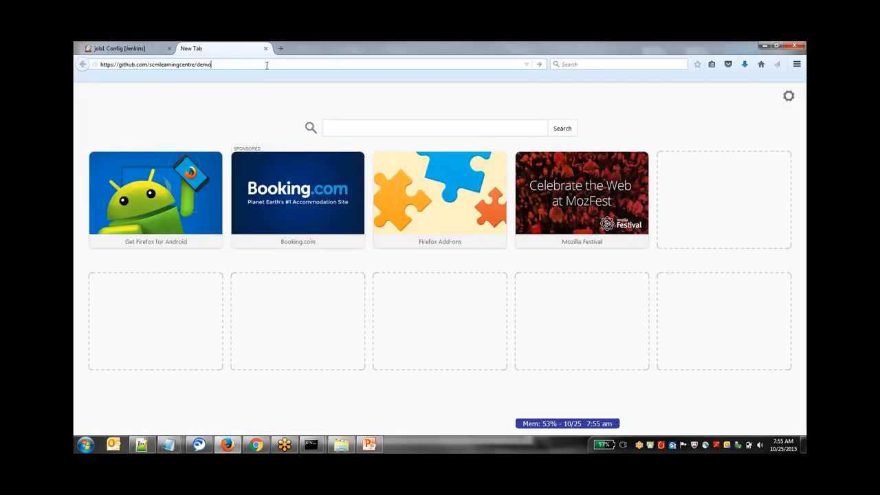
pyautogui.press('Return')
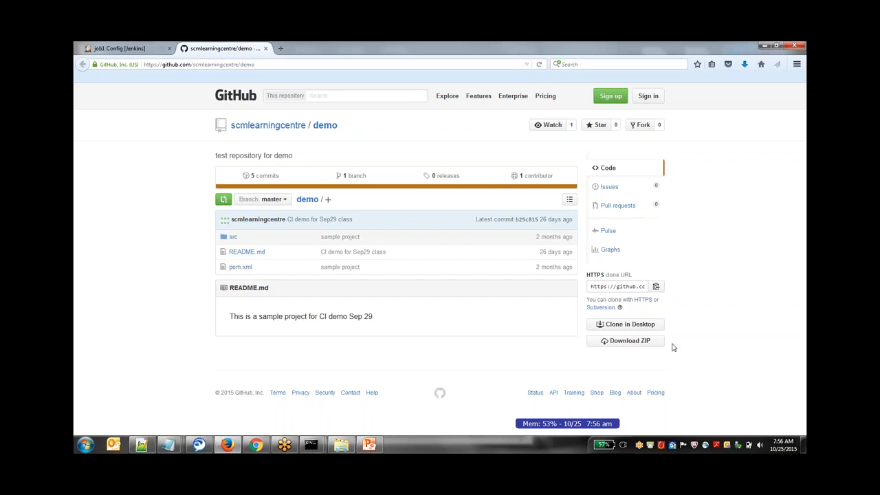
pyautogui.click(618, 286)
pyautogui.hotkey('ctrl', 'c')
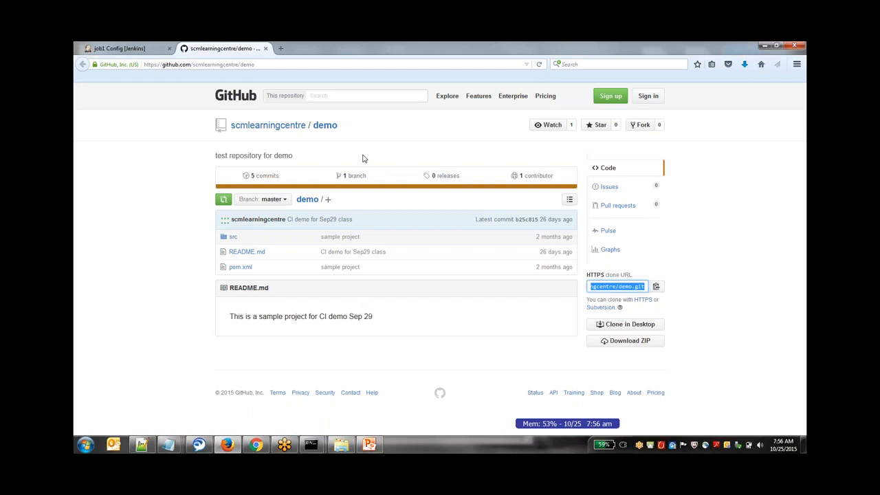
pyautogui.click(120, 49)
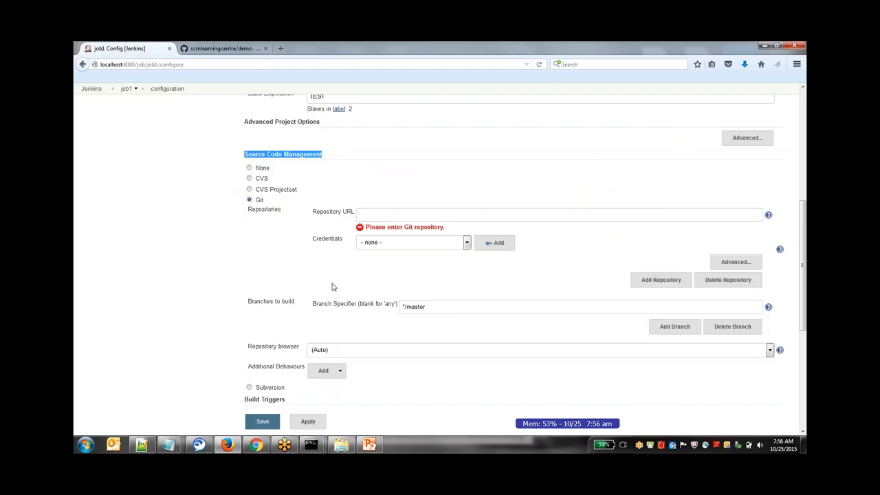
pyautogui.click(387, 216)
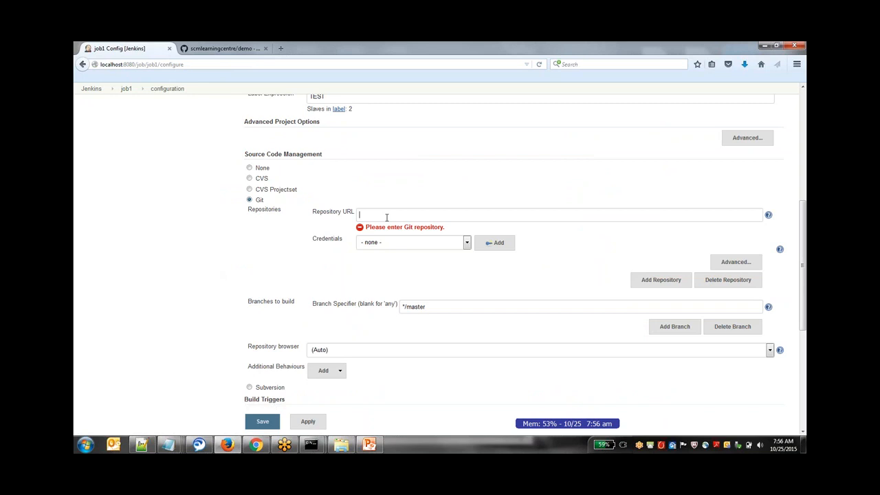
pyautogui.hotkey('ctrl', 'v')
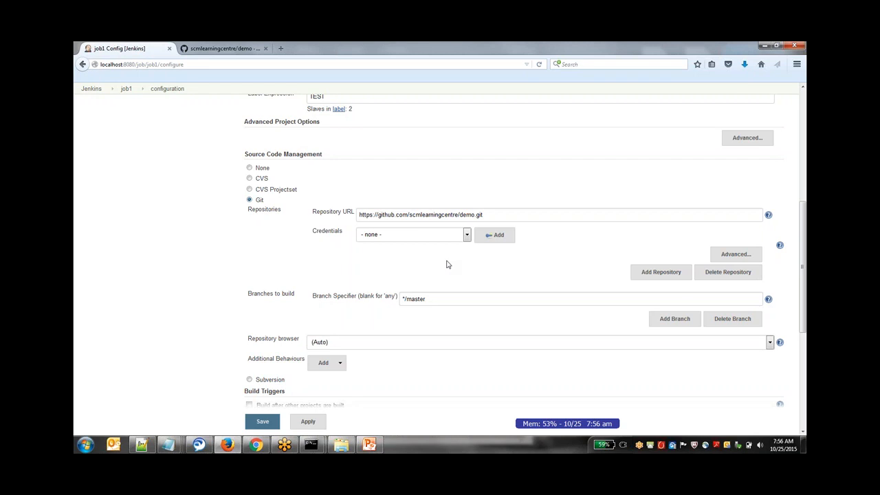
# - Select the saved account credentials for the Git repository, then view the Add Credentials form and cancel it
pyautogui.click(467, 235)
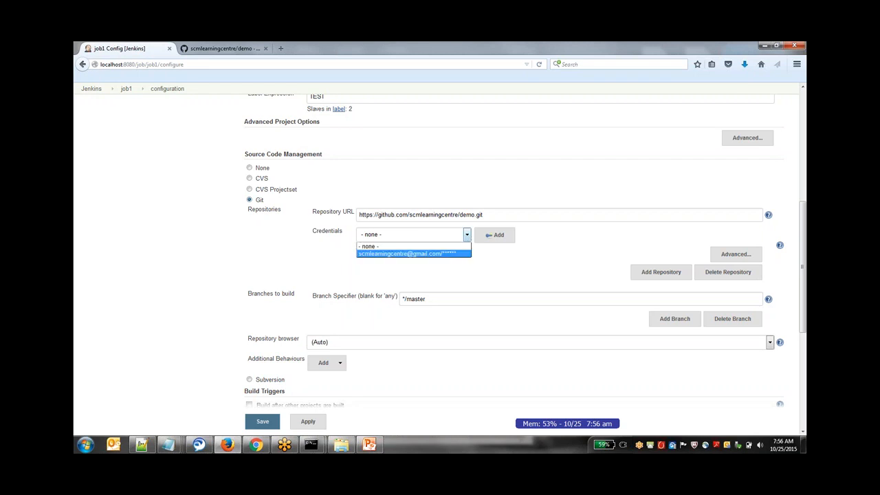
pyautogui.click(454, 254)
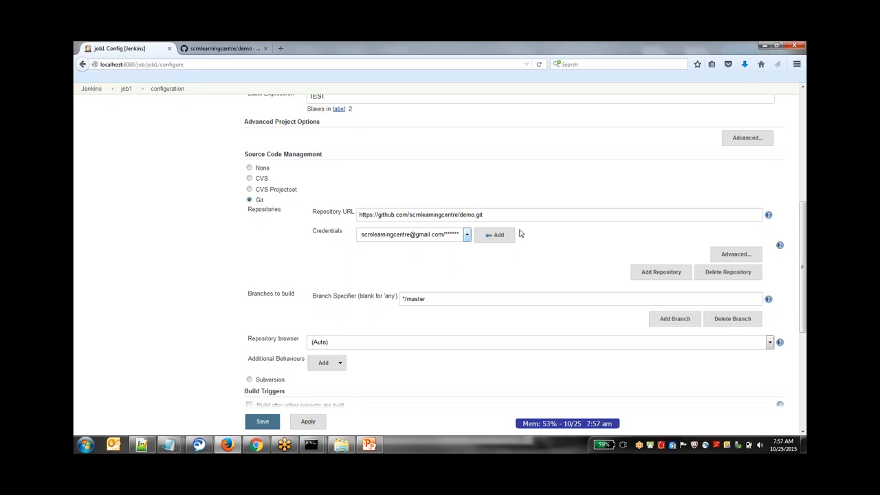
pyautogui.click(498, 235)
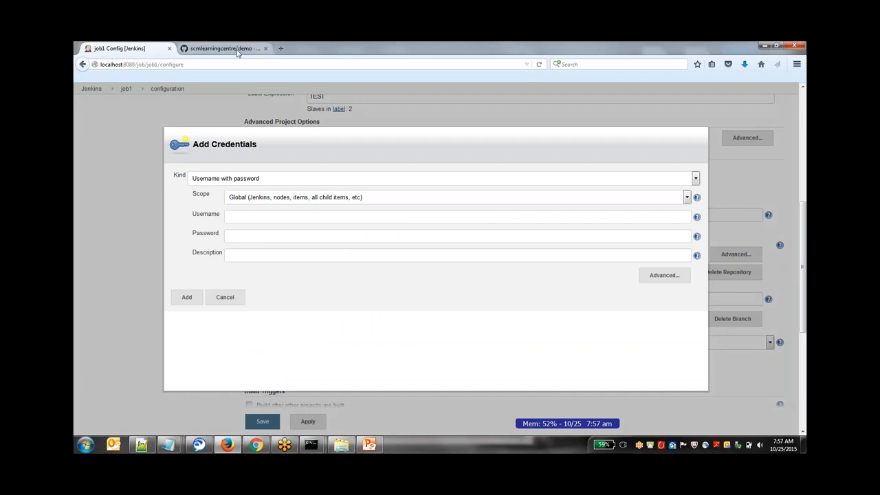
pyautogui.click(239, 296)
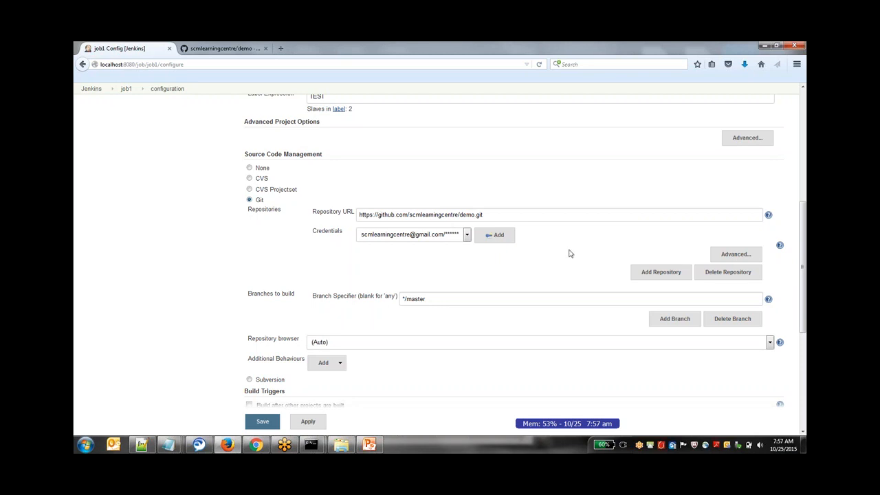
# - Enable Poll SCM as job1's build trigger with the schedule * * * * *, then apply and save the configuration
pyautogui.moveTo(806, 225); pyautogui.dragTo(806, 277)
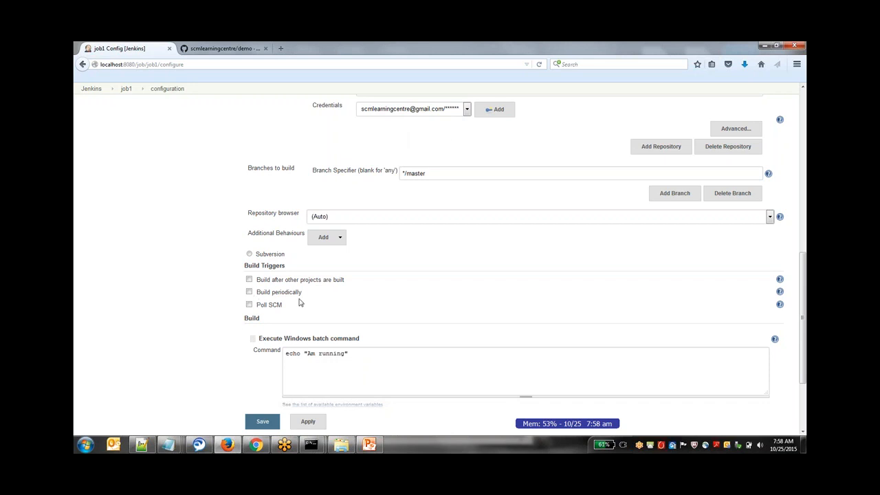
pyautogui.click(249, 304)
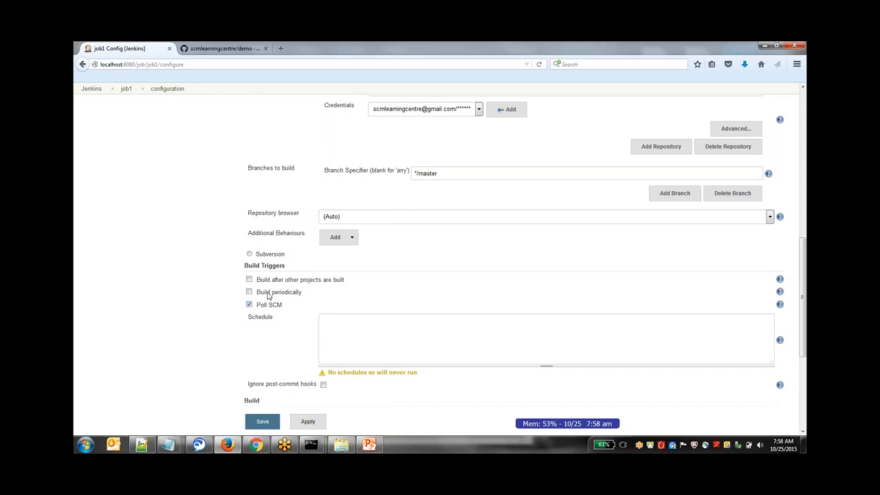
pyautogui.click(338, 316)
pyautogui.write('* * * * *')
pyautogui.click(236, 345)
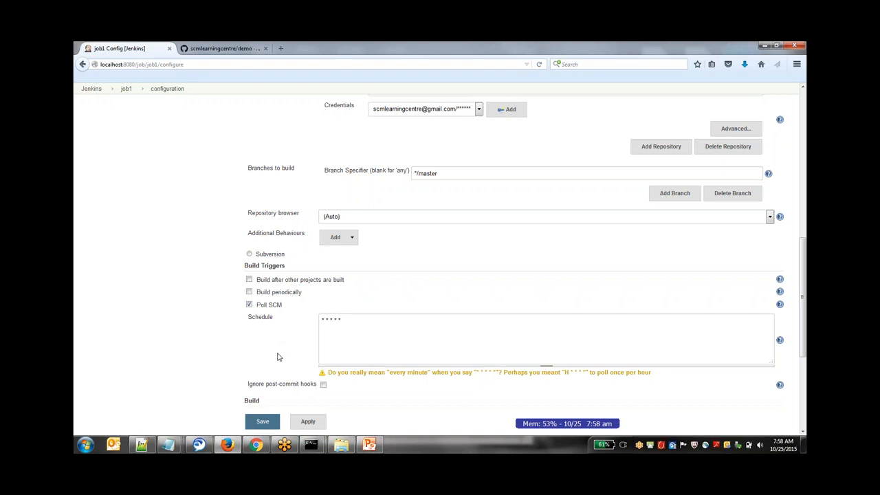
pyautogui.scroll(-1, 543, 338)
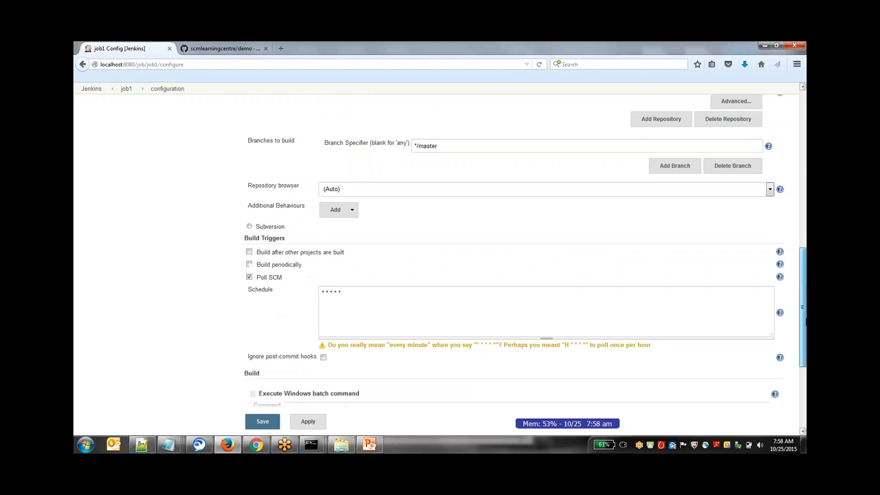
pyautogui.click(311, 422)
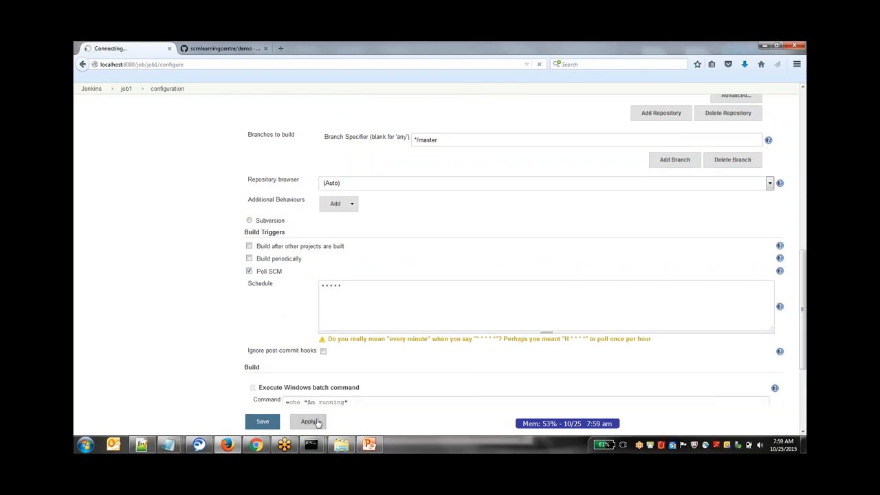
pyautogui.click(261, 422)
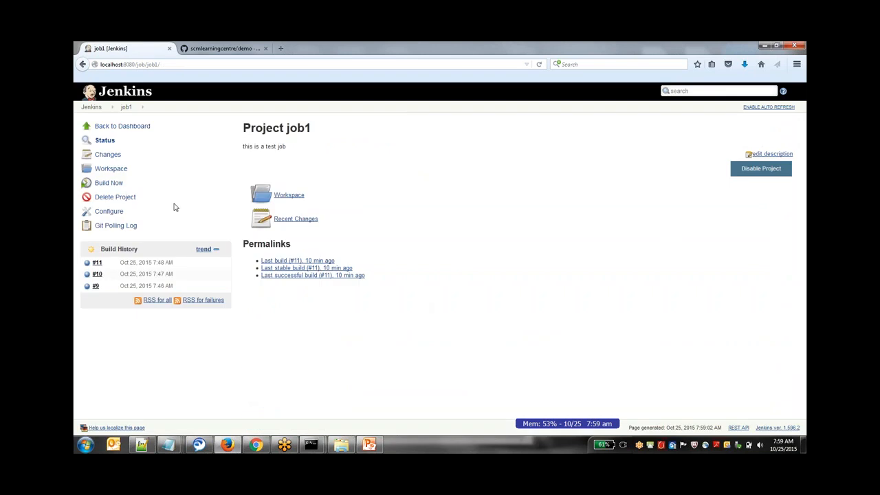
# - View the scmlearningcentre/demo repository's latest commit on GitHub and return to job1's project page
pyautogui.click(251, 47)
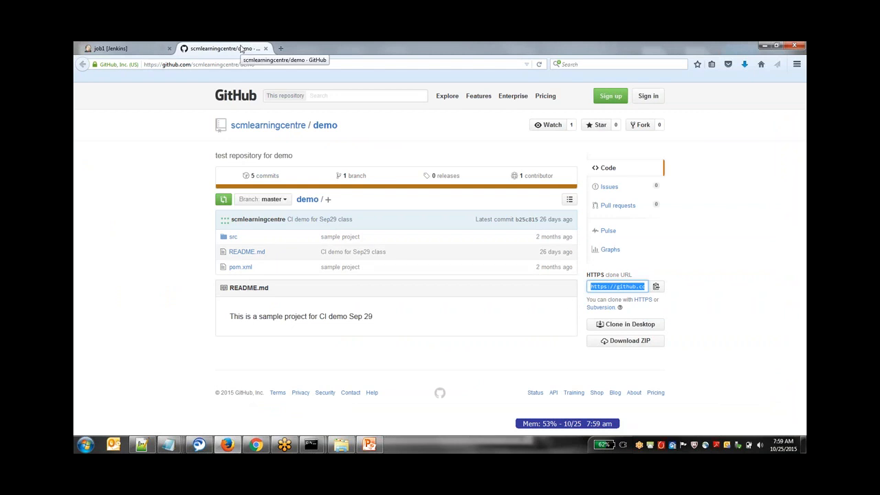
pyautogui.click(145, 50)
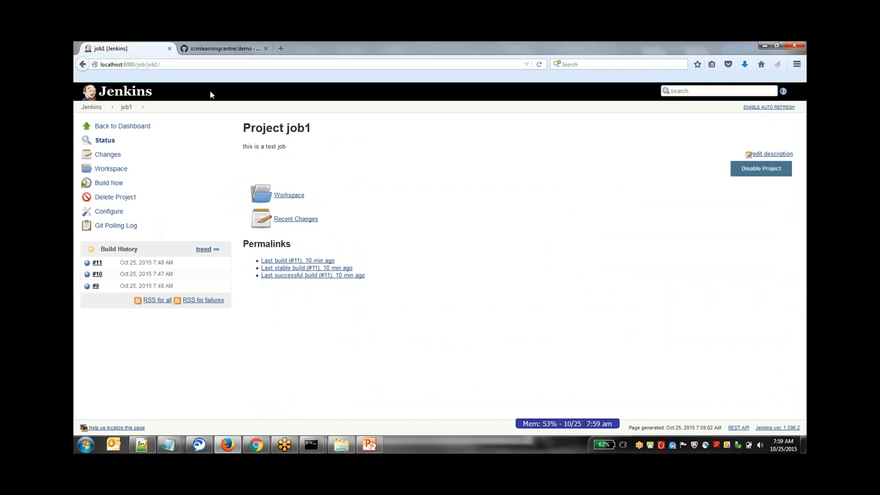
pyautogui.click(217, 49)
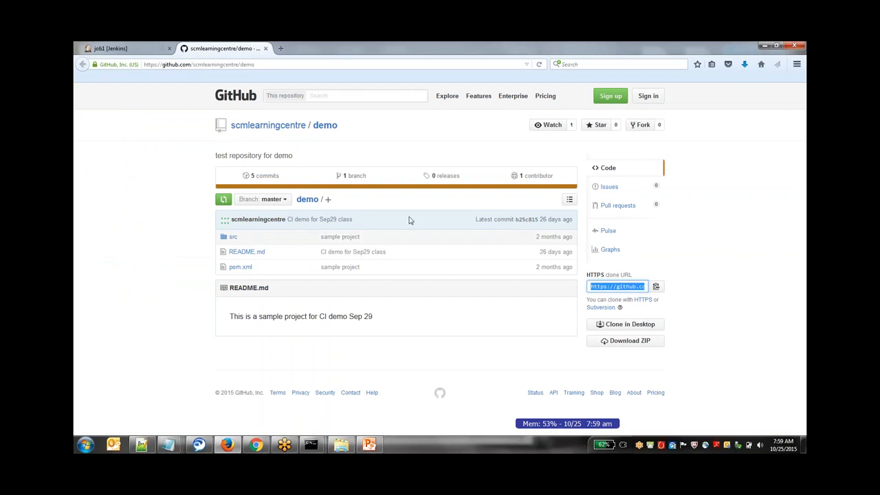
pyautogui.click(147, 49)
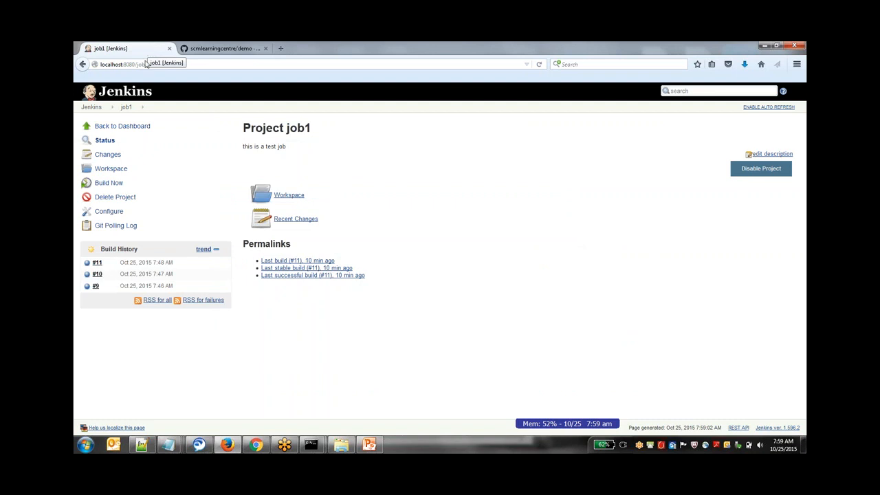
# - Examine the console output of job1's build #12 and return to the project page
pyautogui.click(109, 182)
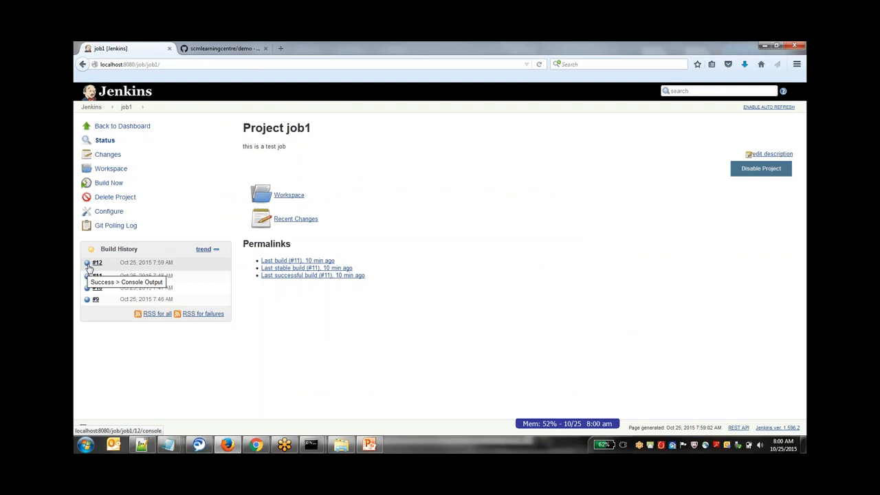
pyautogui.click(88, 268)
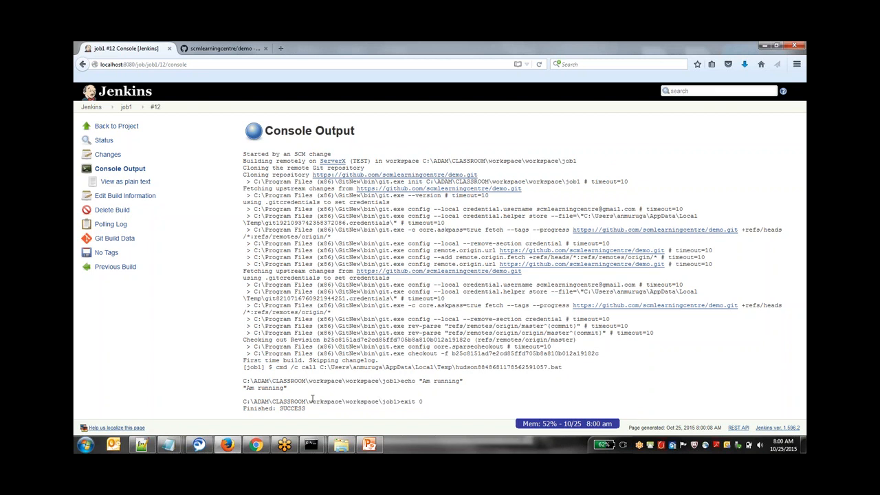
pyautogui.click(128, 108)
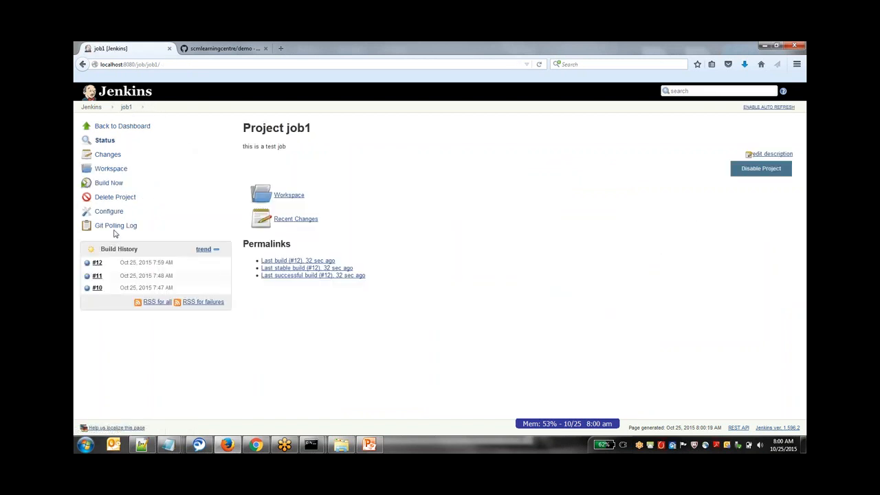
# - Open job1's Git Polling Log and compare the latest remote head revision with the latest commit of the demo repository on GitHub
pyautogui.click(115, 227)
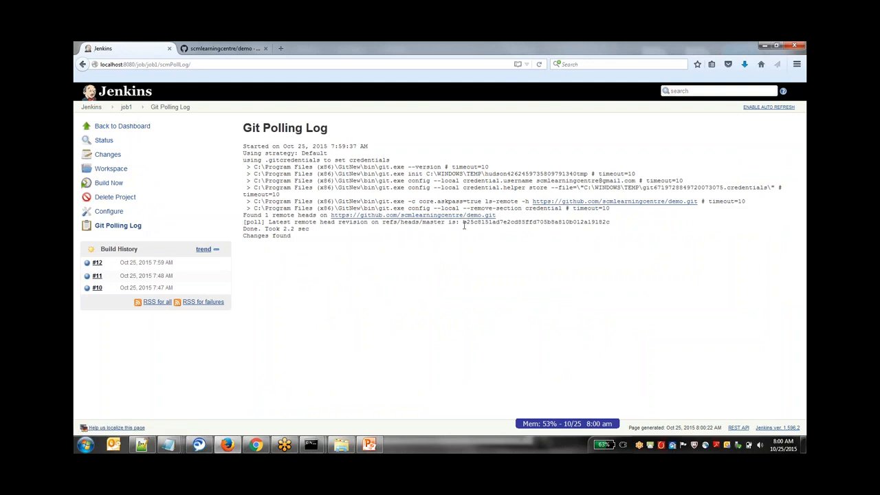
pyautogui.moveTo(464, 225); pyautogui.dragTo(516, 224)
pyautogui.click(230, 48)
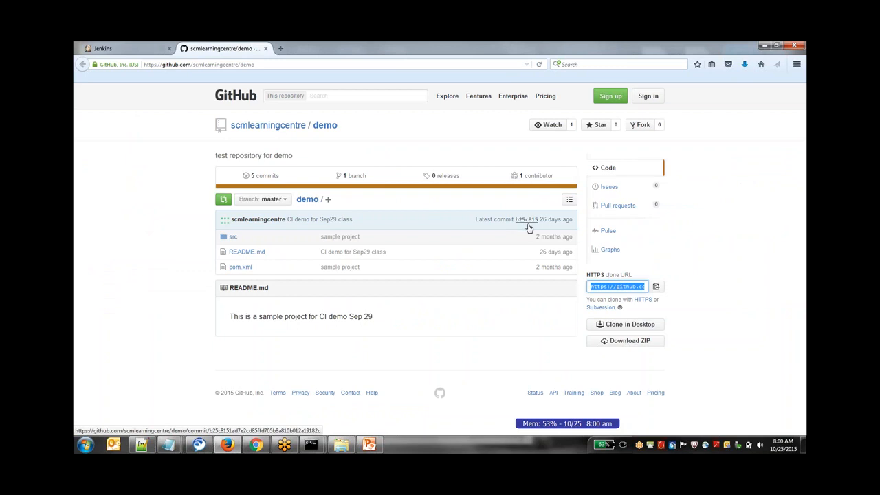
pyautogui.click(121, 48)
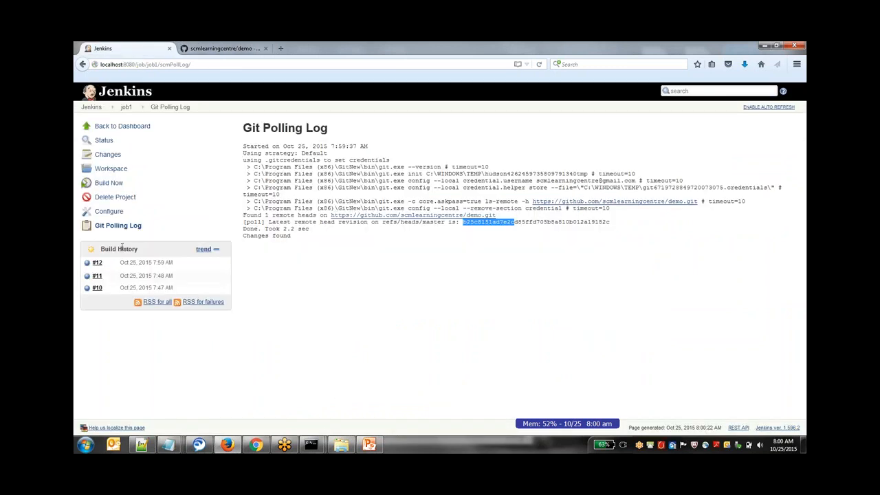
pyautogui.click(224, 48)
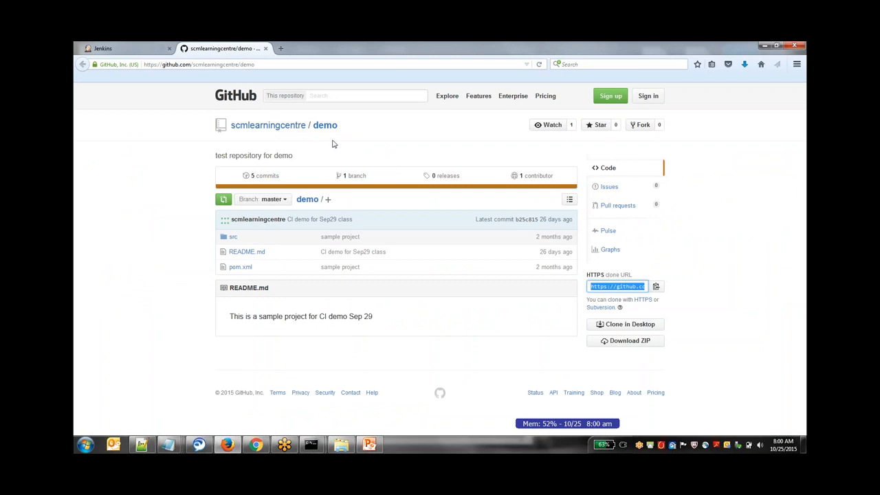
# - Return to Jenkins, check the system clock and reload job1's Git Polling Log to compare the polling time
pyautogui.click(138, 47)
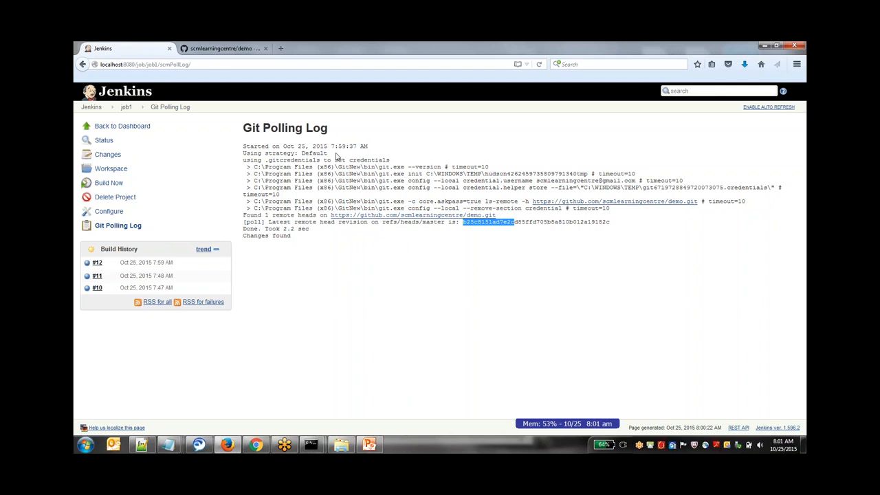
pyautogui.click(783, 444)
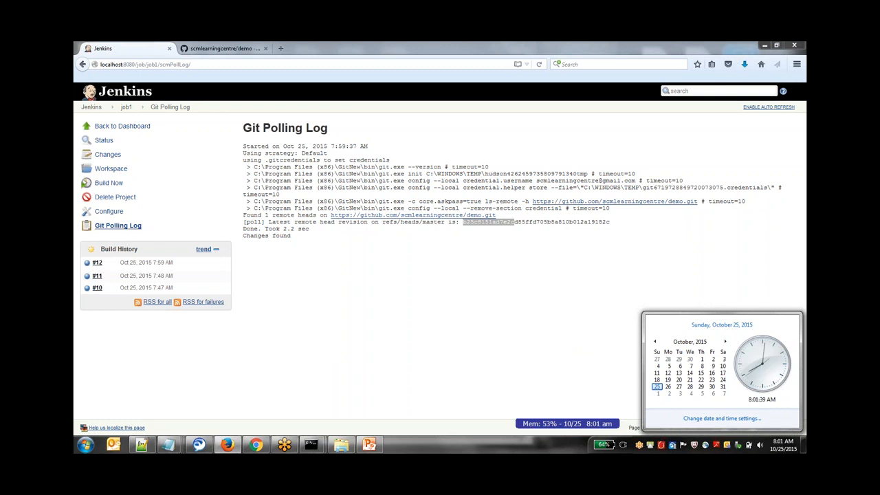
pyautogui.click(124, 227)
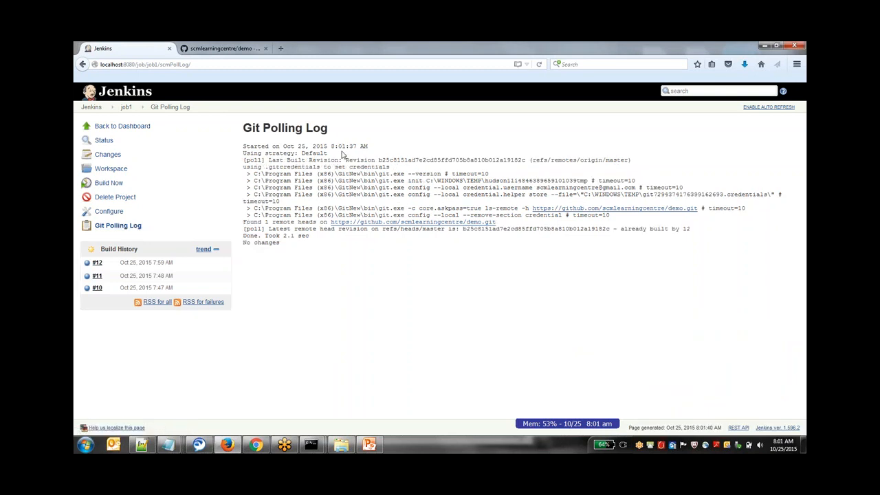